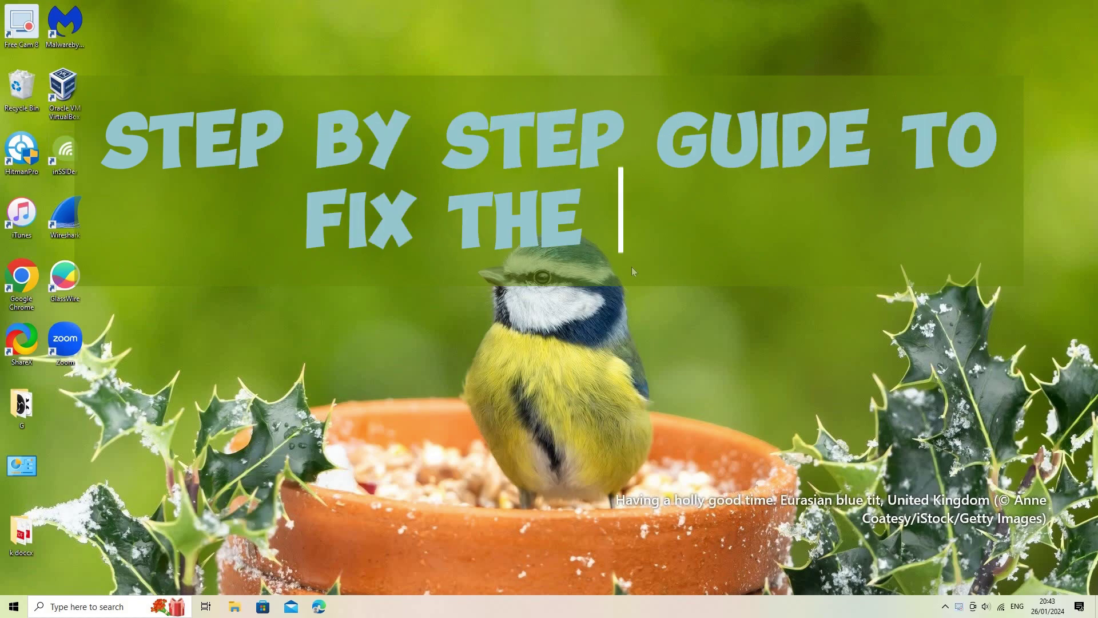
Step: Search Windows for 'control panel' and open Control Panel from the results
{"action": "left_click", "coordinate": [39, 607]}
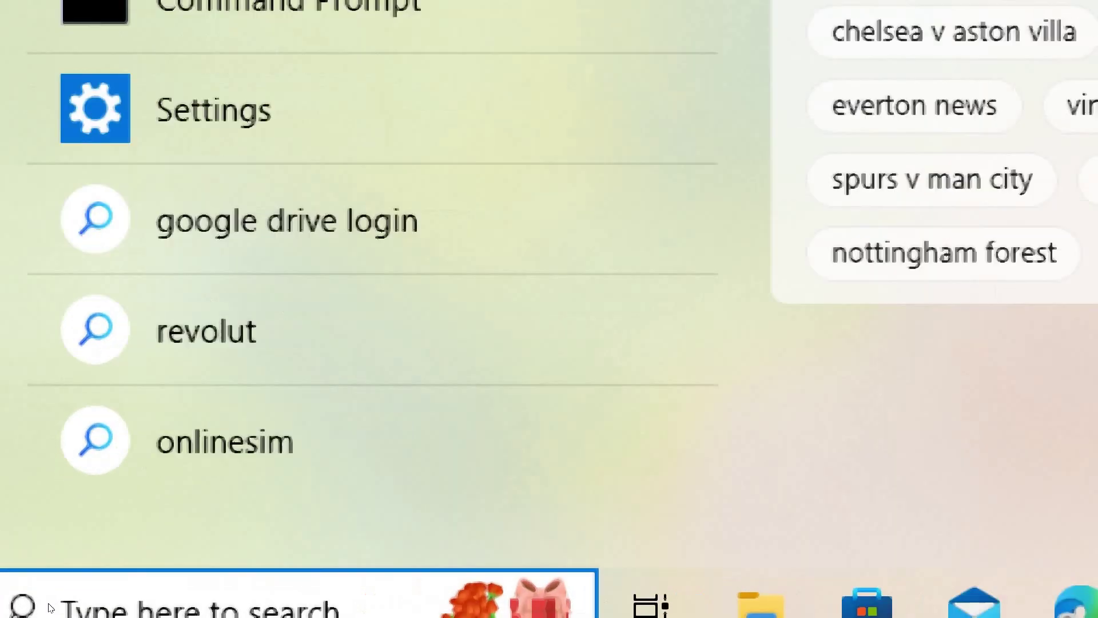
{"action": "type", "text": "contr"}
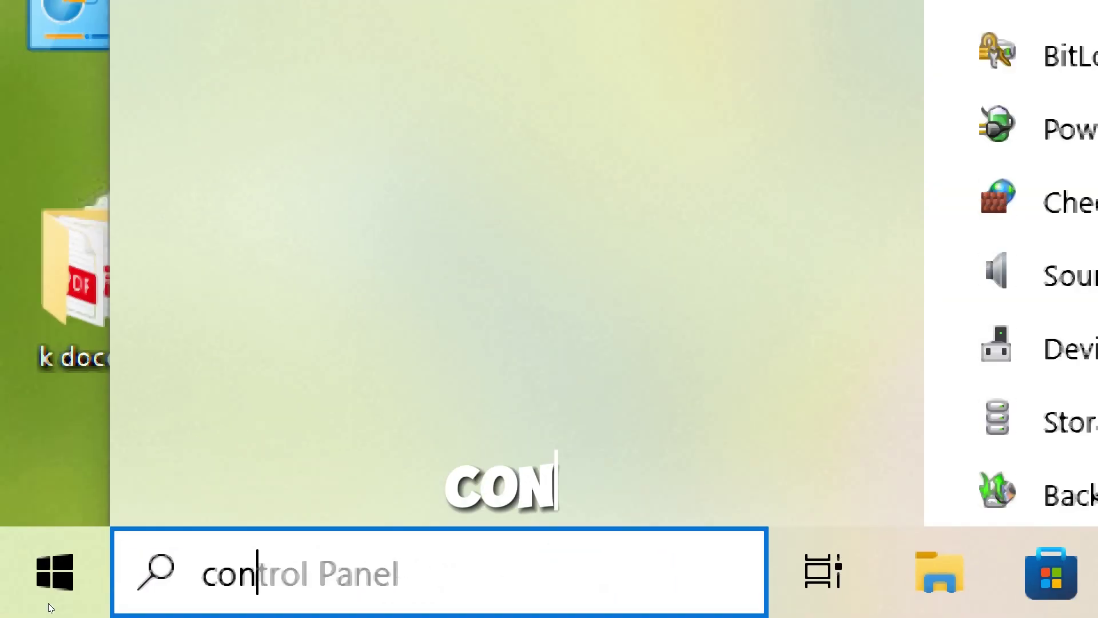
{"action": "type", "text": "ol panel"}
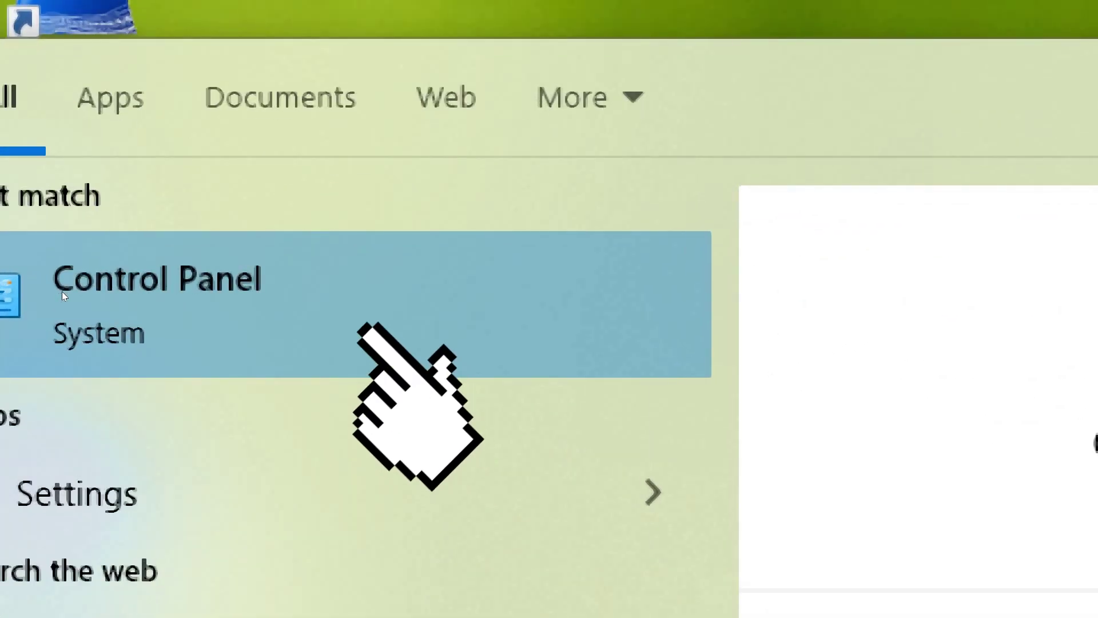
{"action": "left_click", "coordinate": [62, 291]}
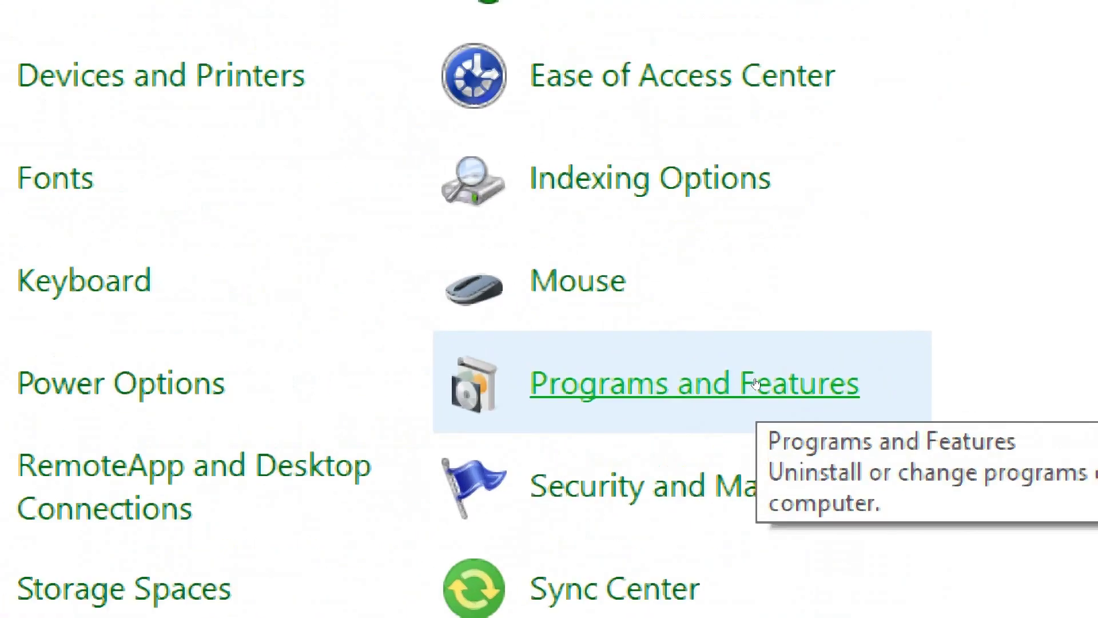
Step: Go to Programs and Features and open 'Turn Windows features on or off'
{"action": "left_click", "coordinate": [756, 383]}
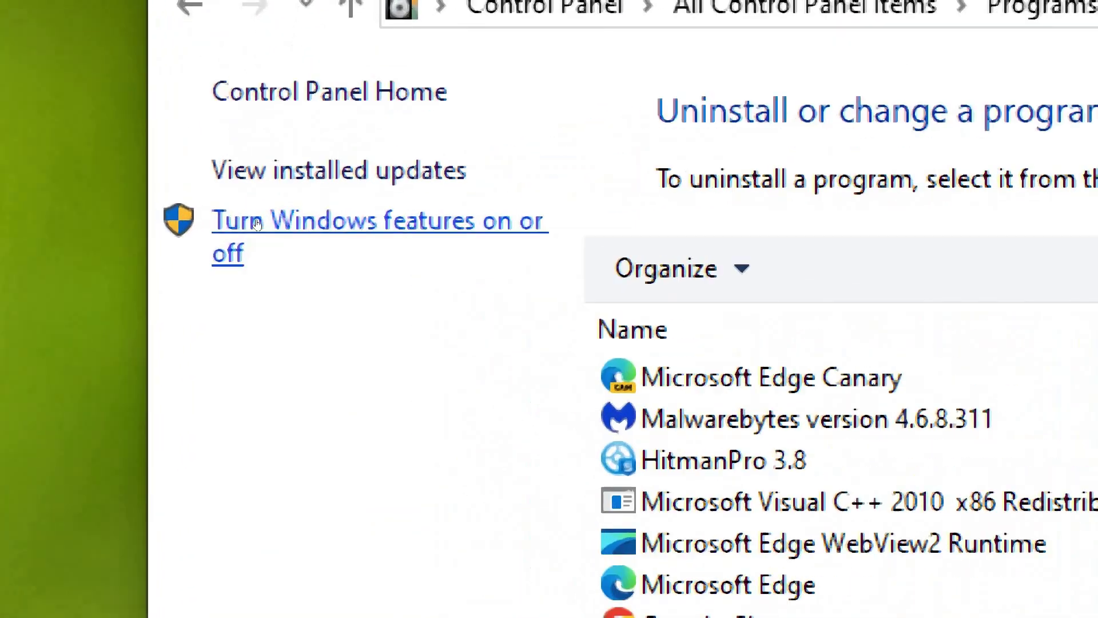
{"action": "left_click", "coordinate": [257, 224]}
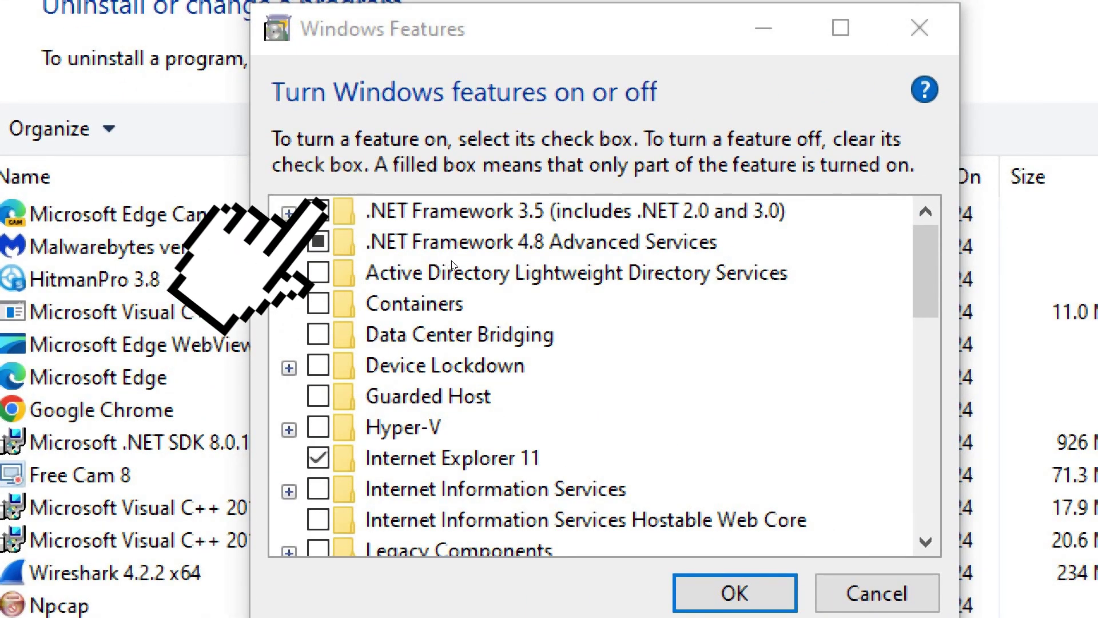
Step: Enable .NET Framework 3.5 and let Windows Update download its required files
{"action": "left_click", "coordinate": [314, 211]}
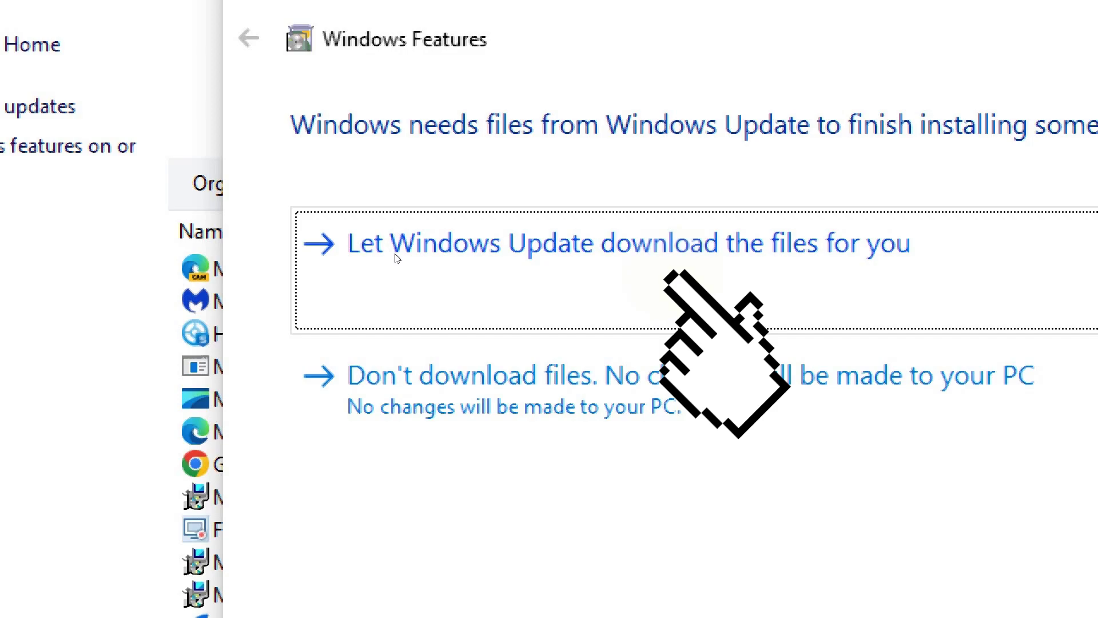
{"action": "left_click", "coordinate": [397, 259]}
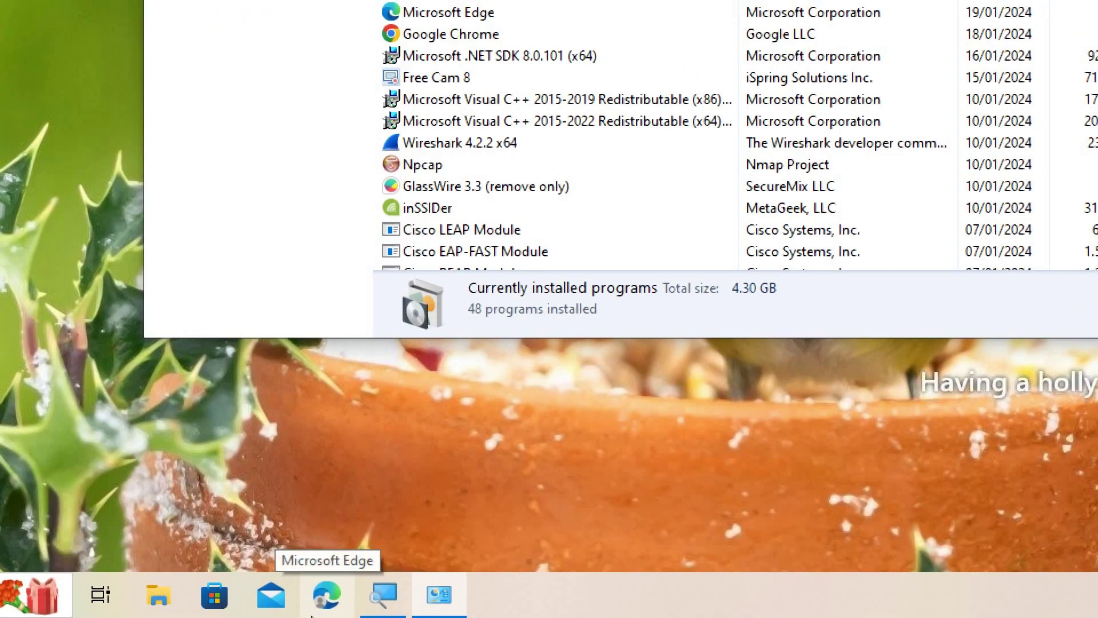
Step: Launch Edge, search for 'download windows 10', and maximize the browser window
{"action": "left_click", "coordinate": [313, 613]}
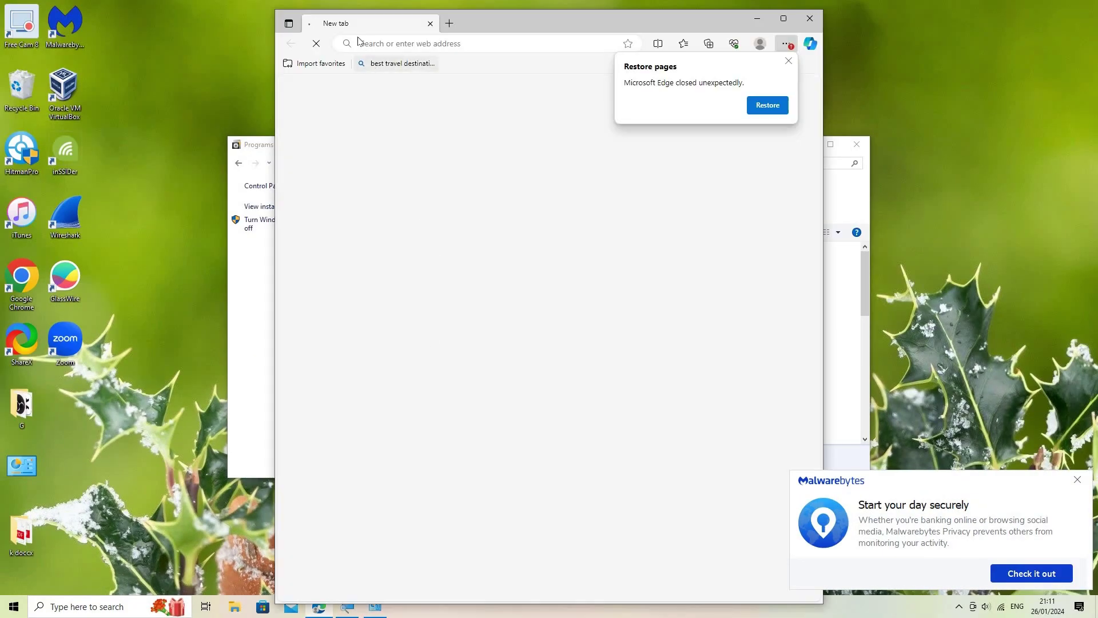
{"action": "left_click", "coordinate": [361, 42]}
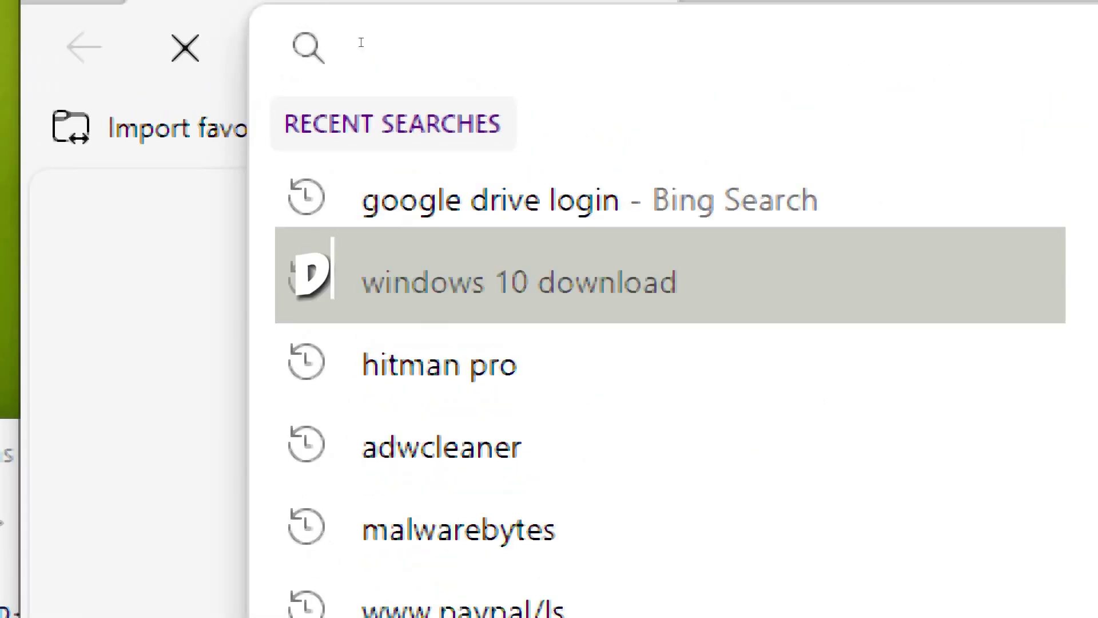
{"action": "type", "text": "download "}
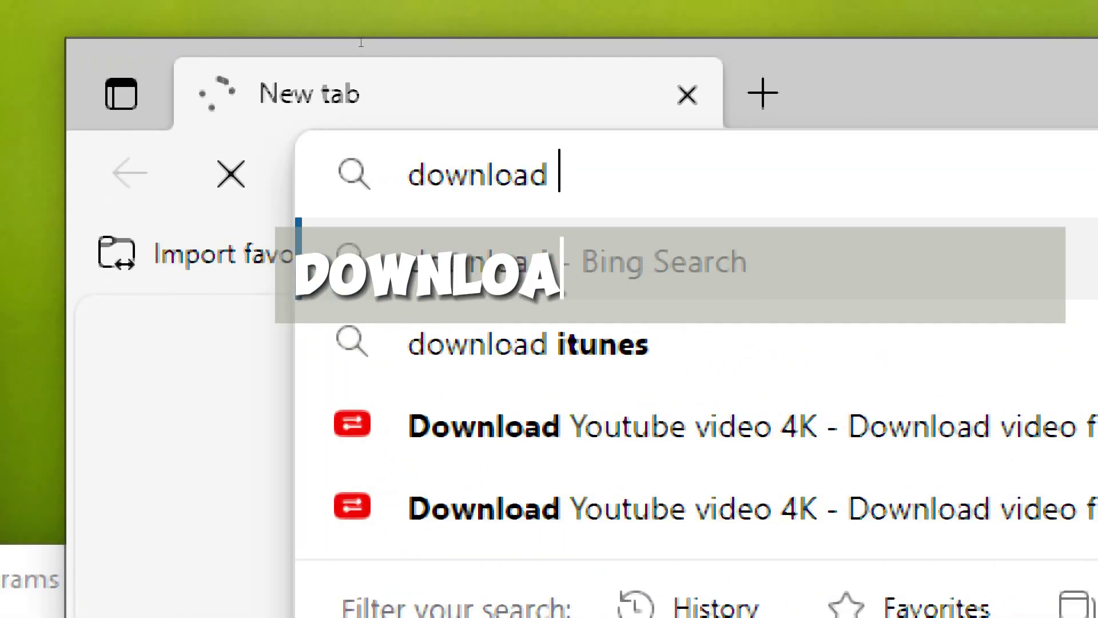
{"action": "type", "text": "windo"}
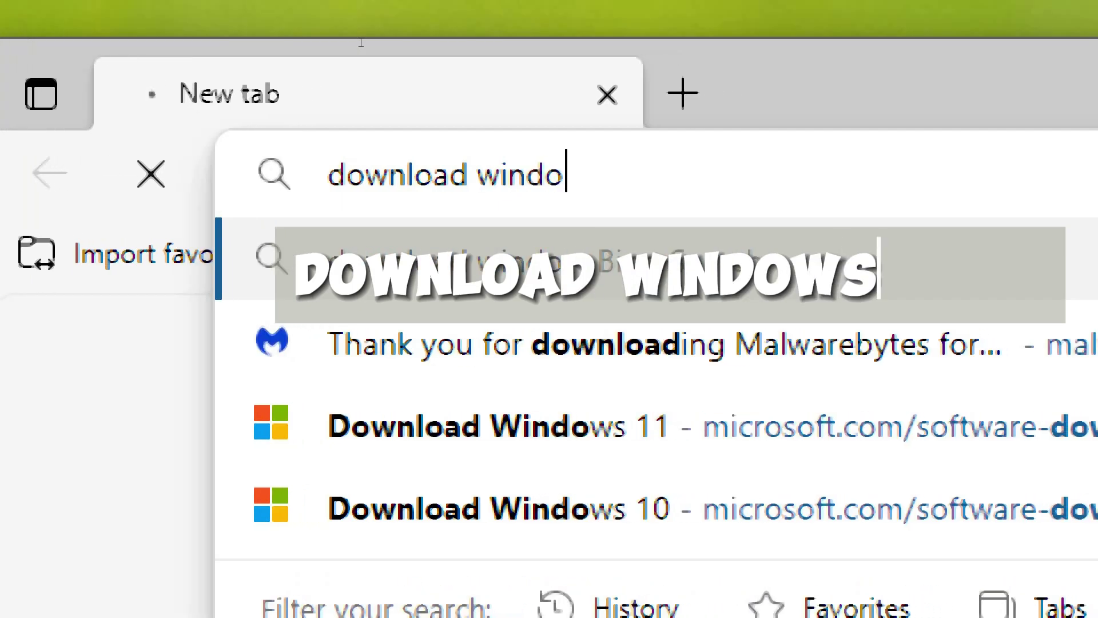
{"action": "type", "text": "ws"}
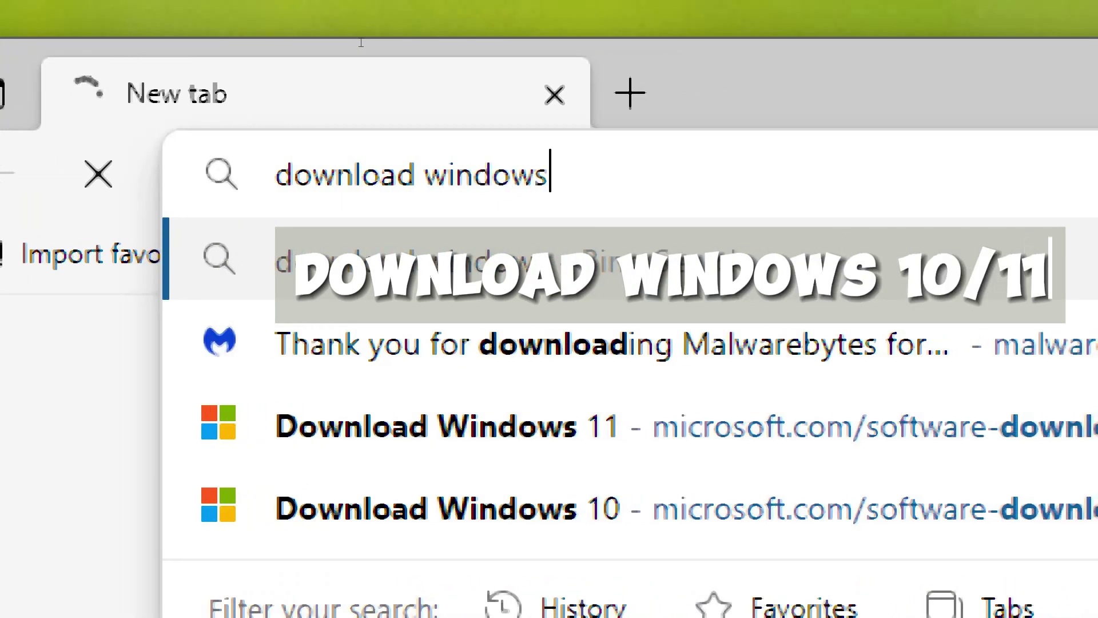
{"action": "type", "text": " 10"}
{"action": "key", "text": "Return"}
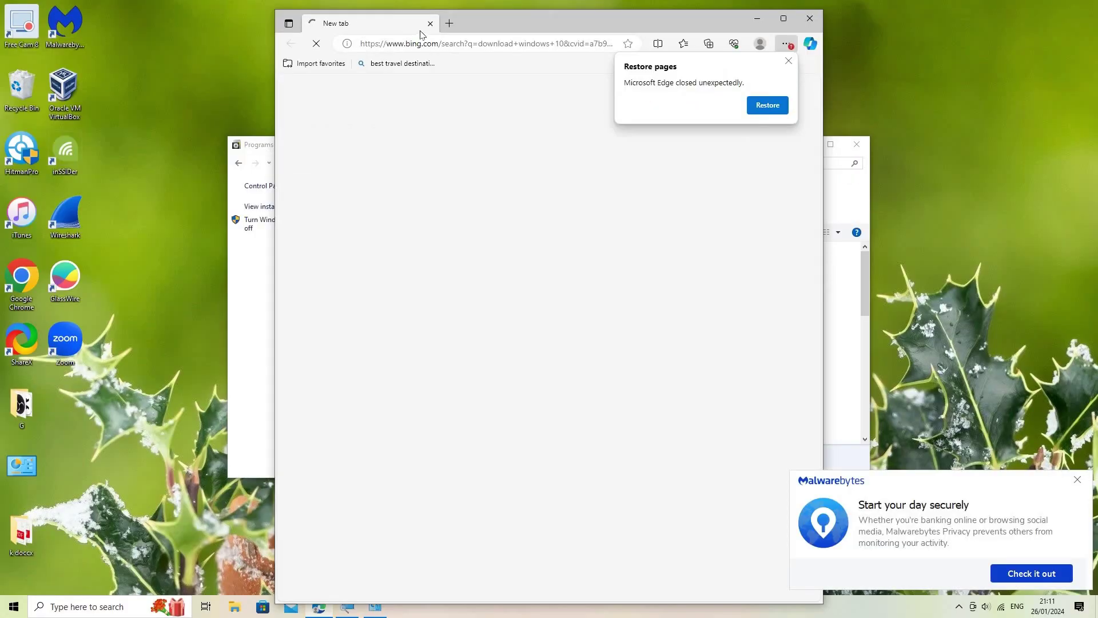
{"action": "double_click", "coordinate": [485, 27]}
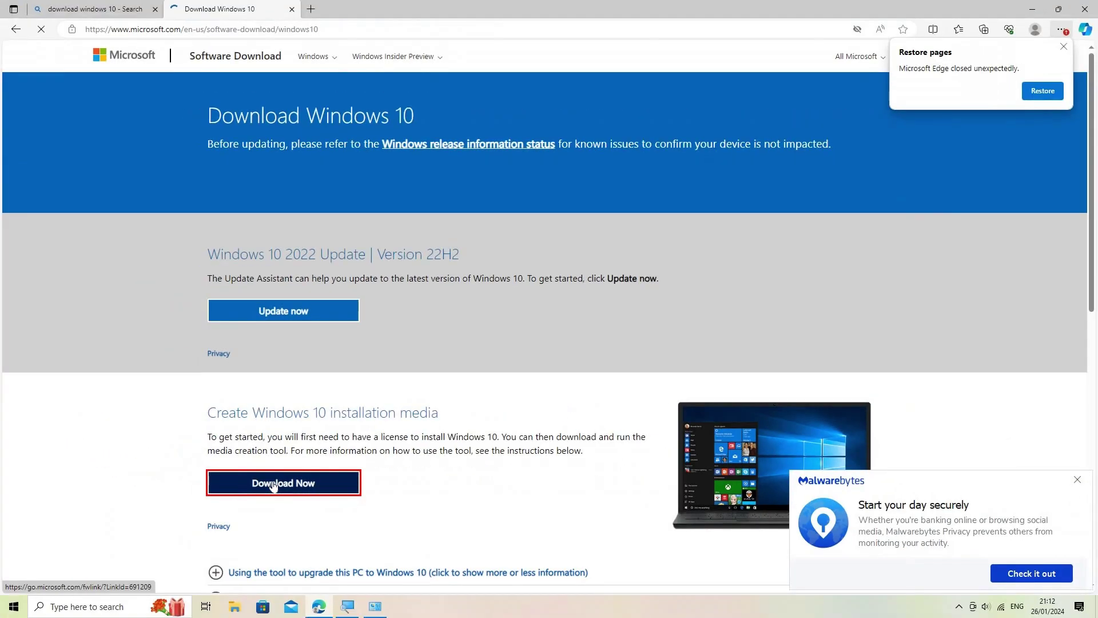
Step: Download the Windows 10 media creation tool and run MediaCreationTool22H2
{"action": "left_click", "coordinate": [269, 540]}
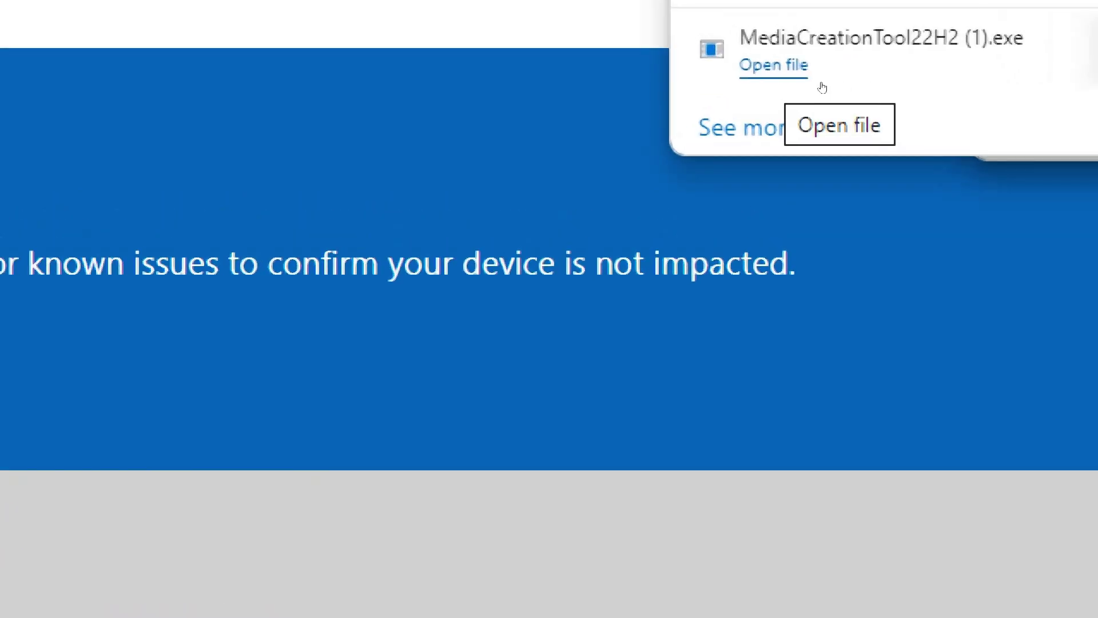
{"action": "left_click", "coordinate": [802, 86]}
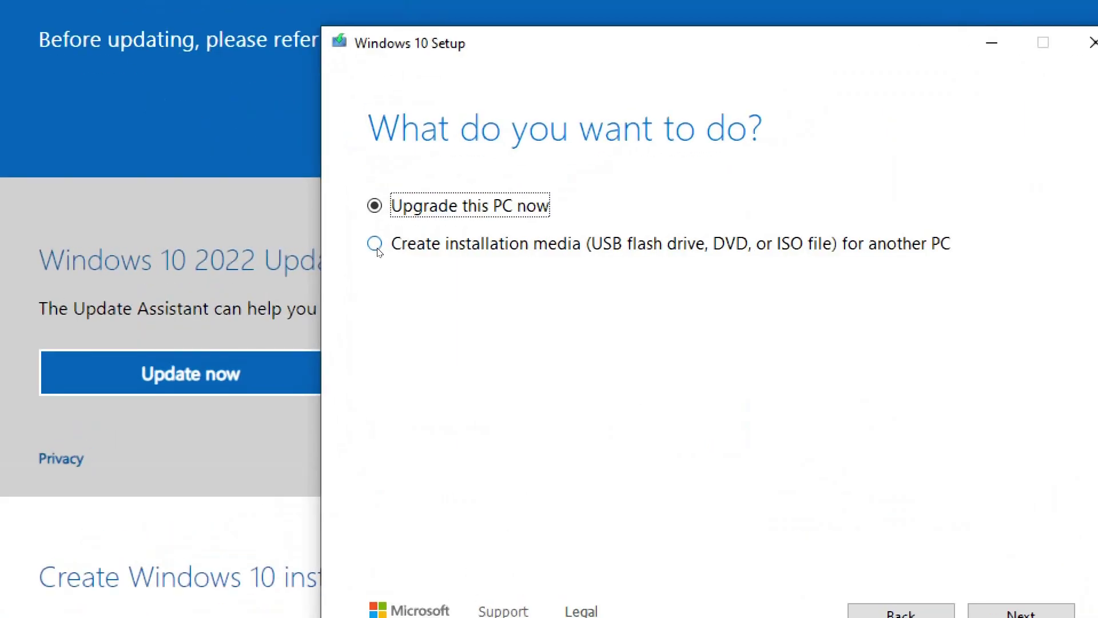
Step: Choose to create installation media, keeping the recommended 64-bit options and USB flash drive
{"action": "left_click", "coordinate": [377, 247]}
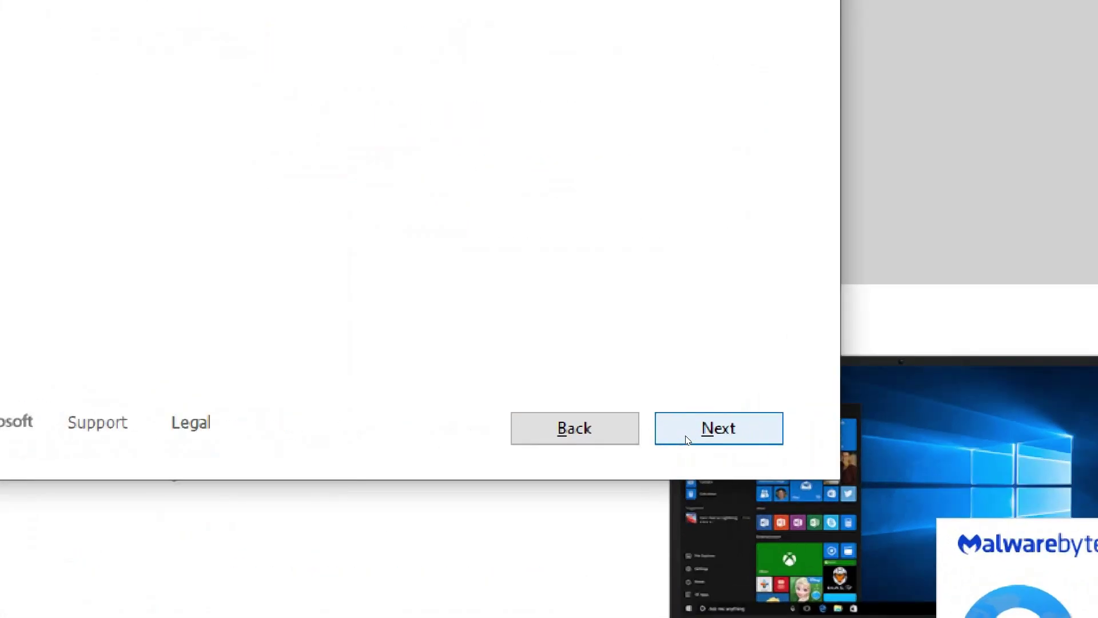
{"action": "left_click", "coordinate": [687, 438]}
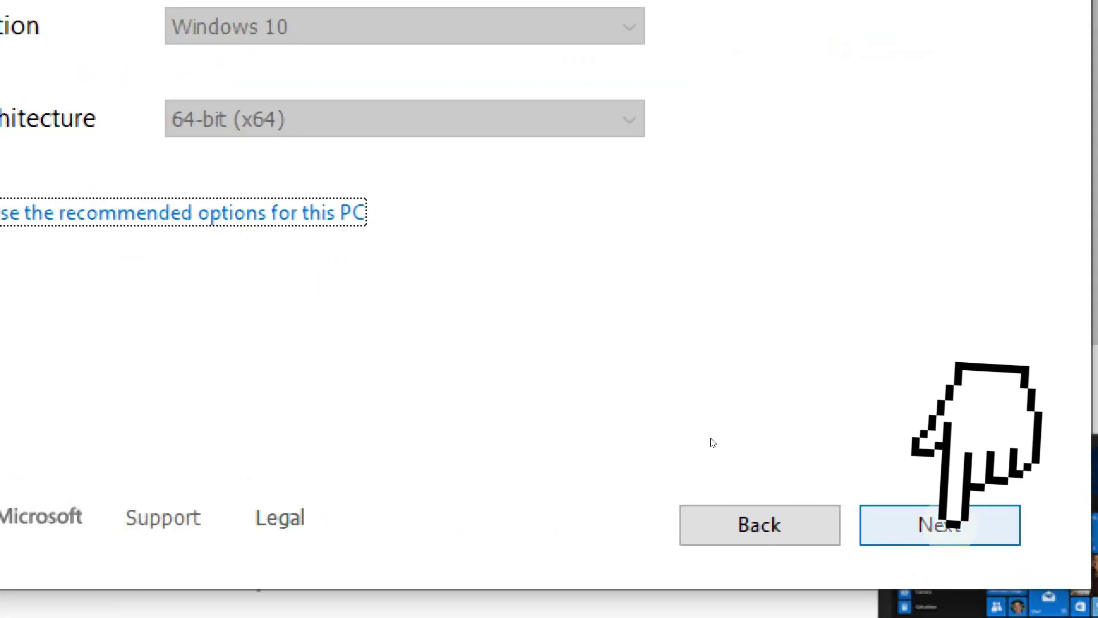
{"action": "key", "text": "Return"}
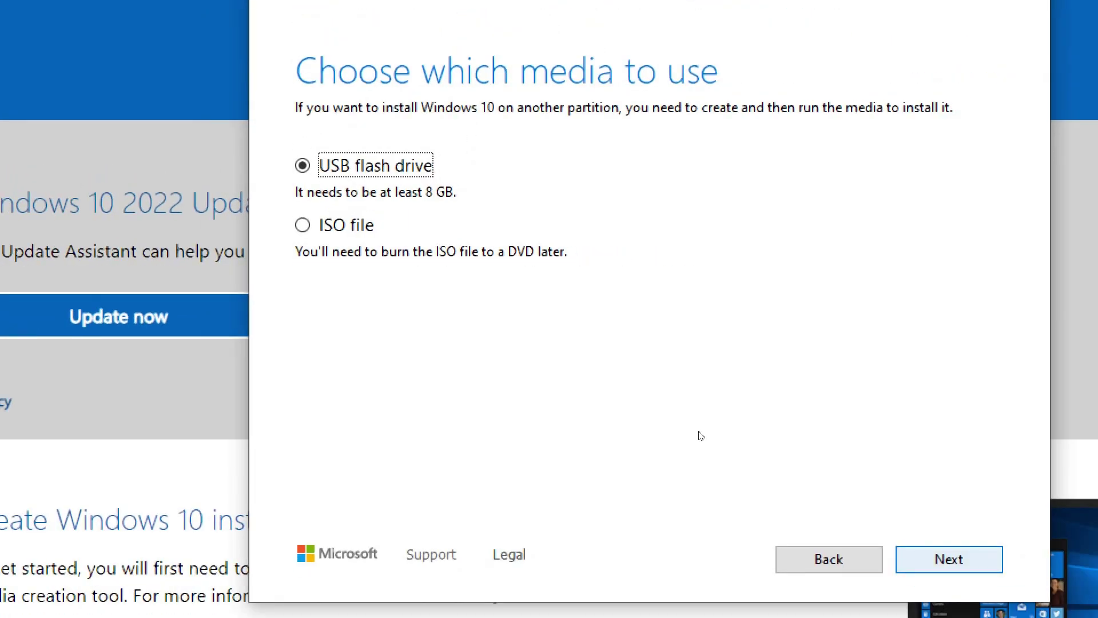
{"action": "key", "text": "Return"}
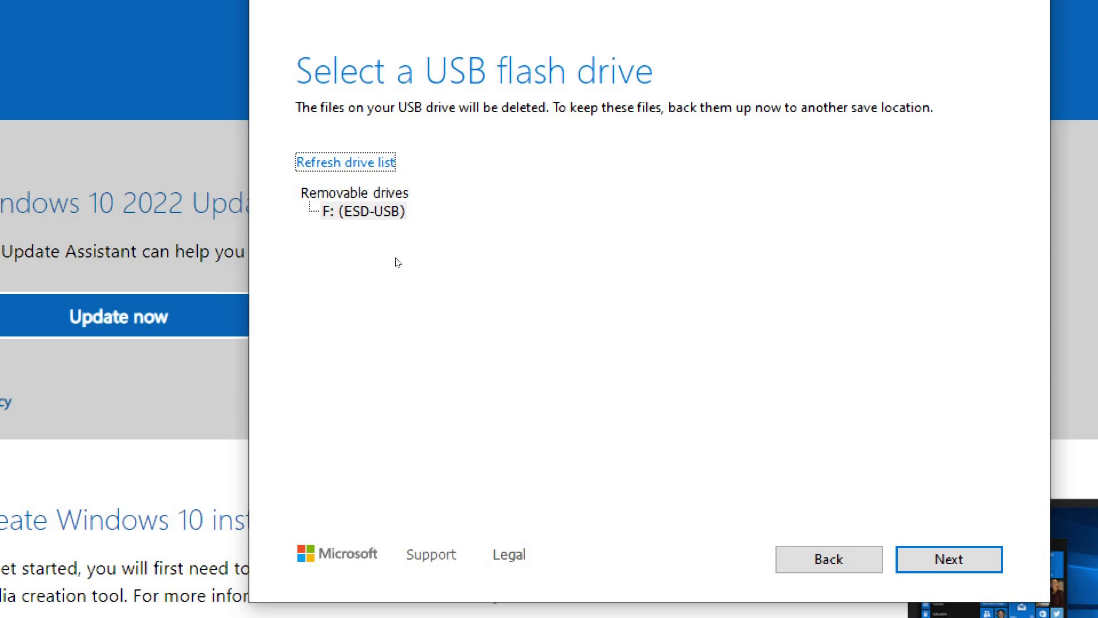
Step: Select drive F: (ESD-USB) and write the Windows 10 media to it
{"action": "key", "text": "Tab"}
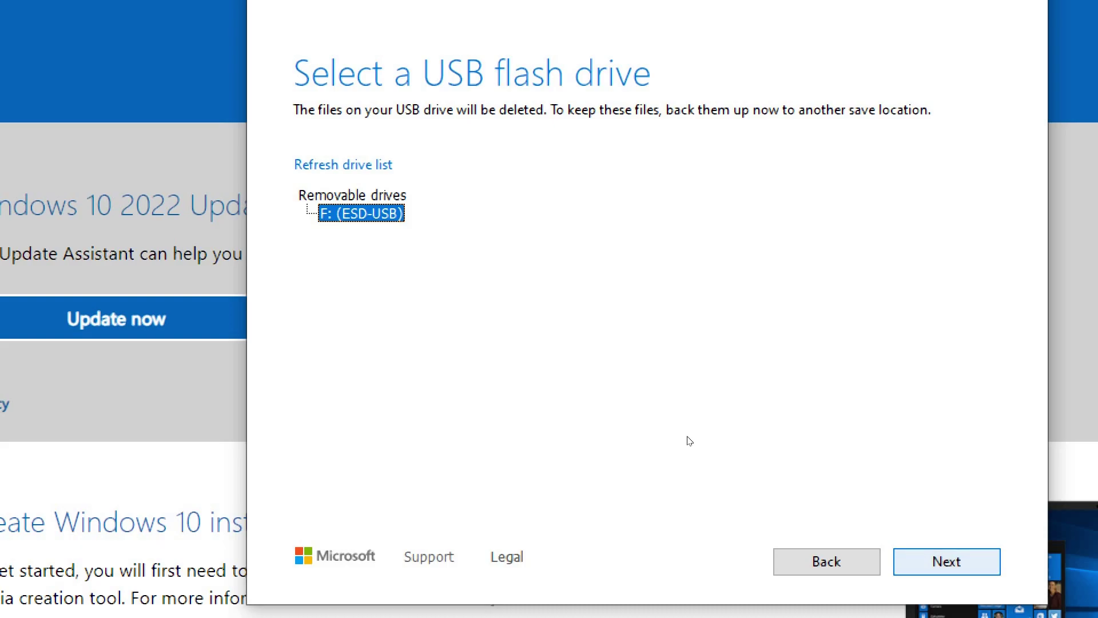
{"action": "key", "text": "Return"}
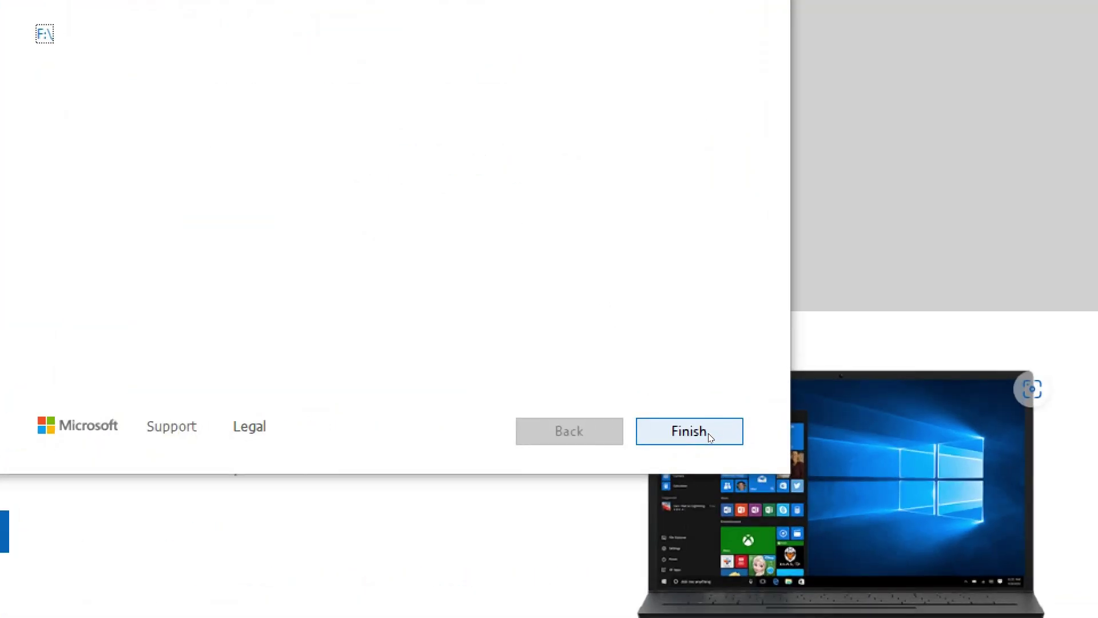
Step: Finish Windows 10 Setup and close Edge and the Programs and Features window
{"action": "left_click", "coordinate": [708, 433]}
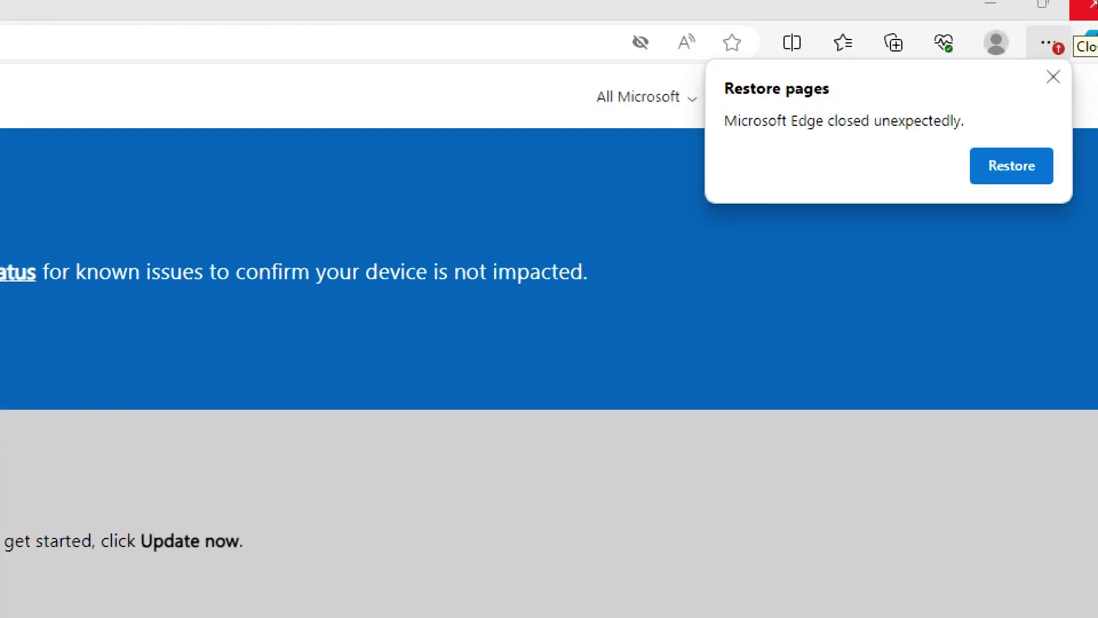
{"action": "left_click", "coordinate": [1087, 9]}
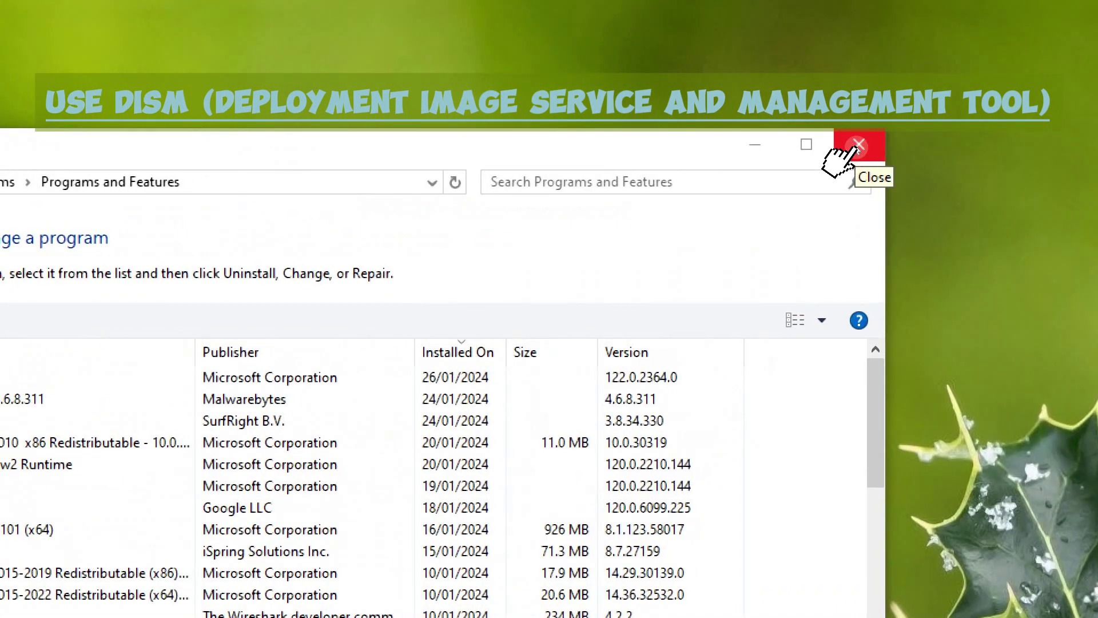
{"action": "left_click", "coordinate": [856, 144]}
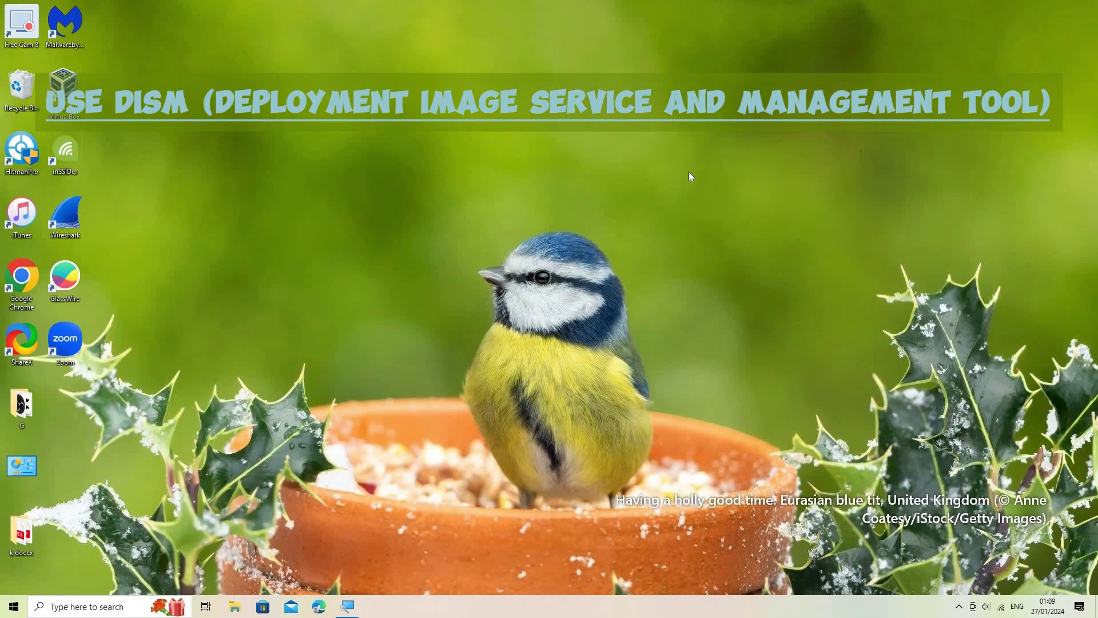
{"action": "left_click", "coordinate": [43, 607]}
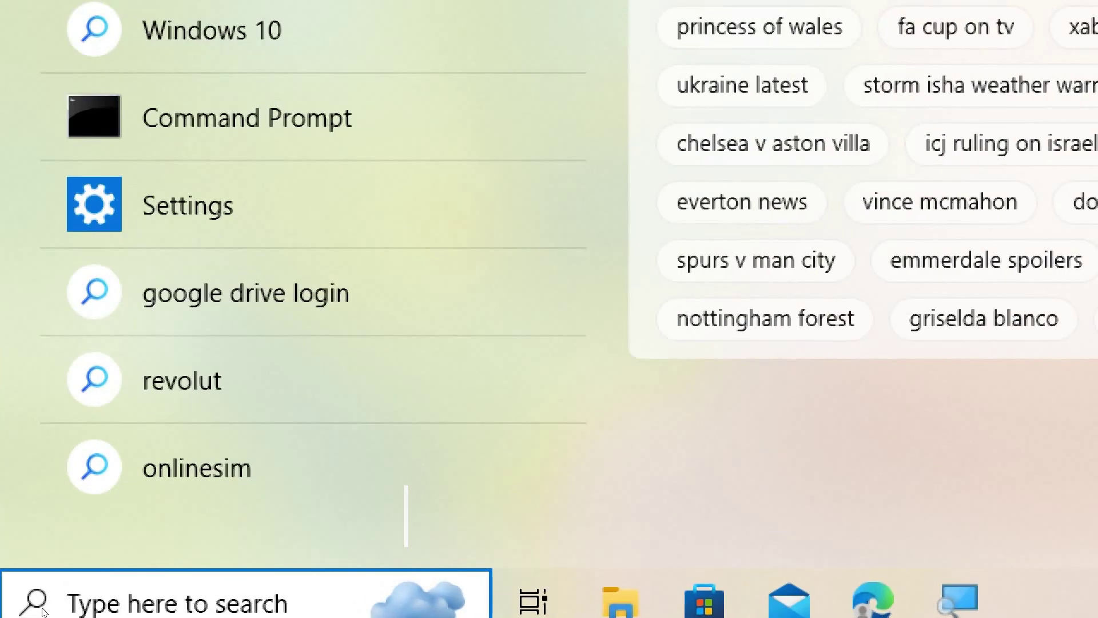
Step: Search for 'cmd' to find Command Prompt
{"action": "type", "text": "c"}
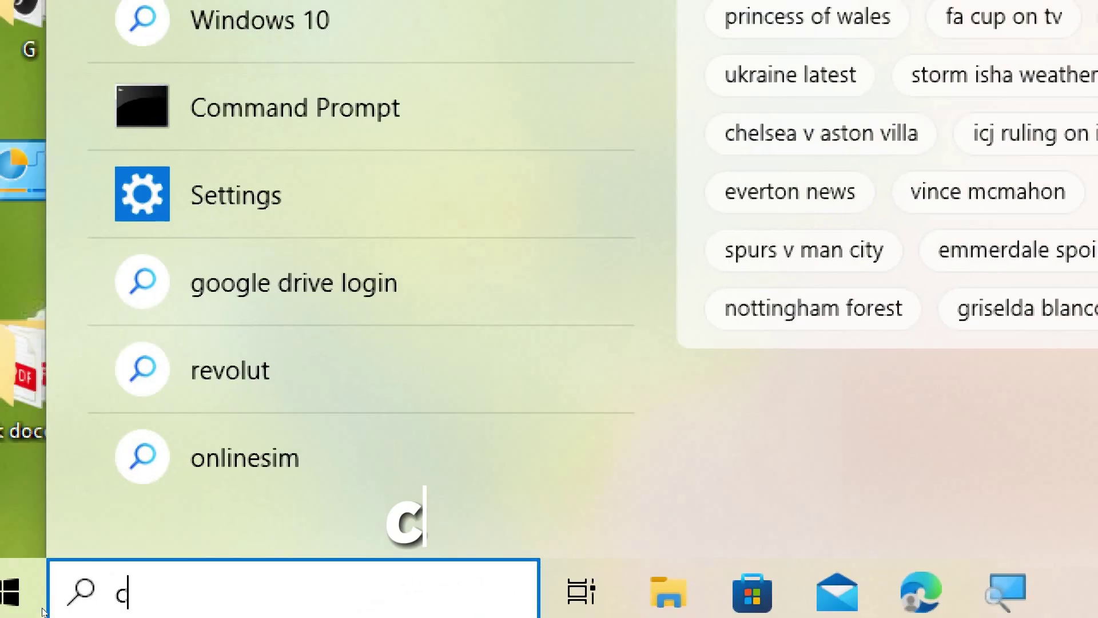
{"action": "type", "text": "md"}
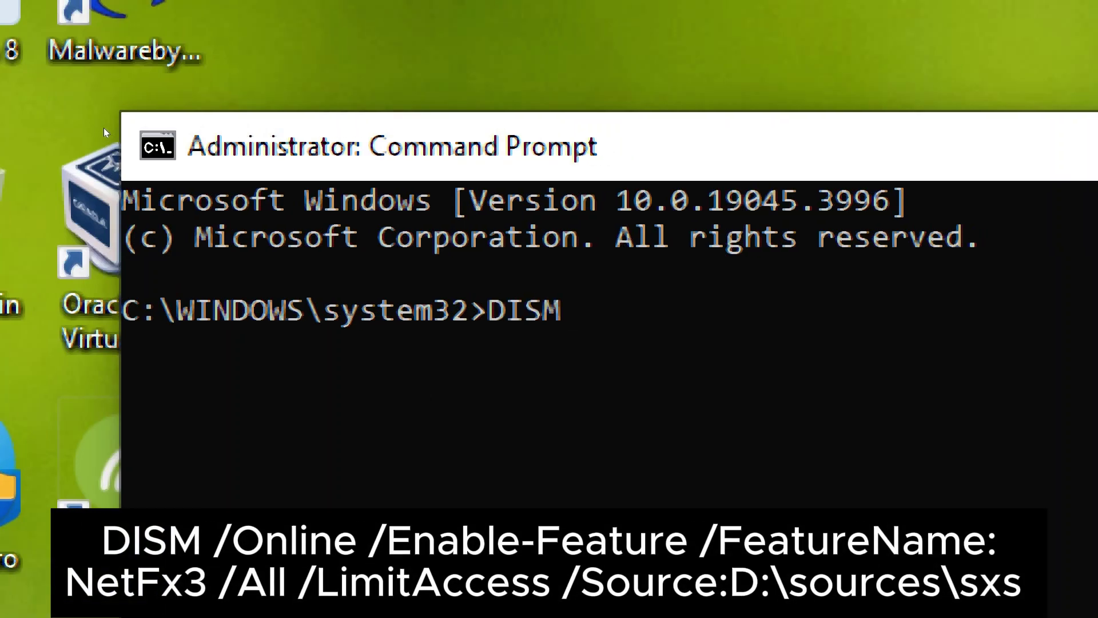
Step: Enter DISM /Online /Enable-Feature /FeatureName:NetFx3 /All /LimitAccess /Source:F:\sources\sxs in the admin prompt
{"action": "type", "text": "/O"}
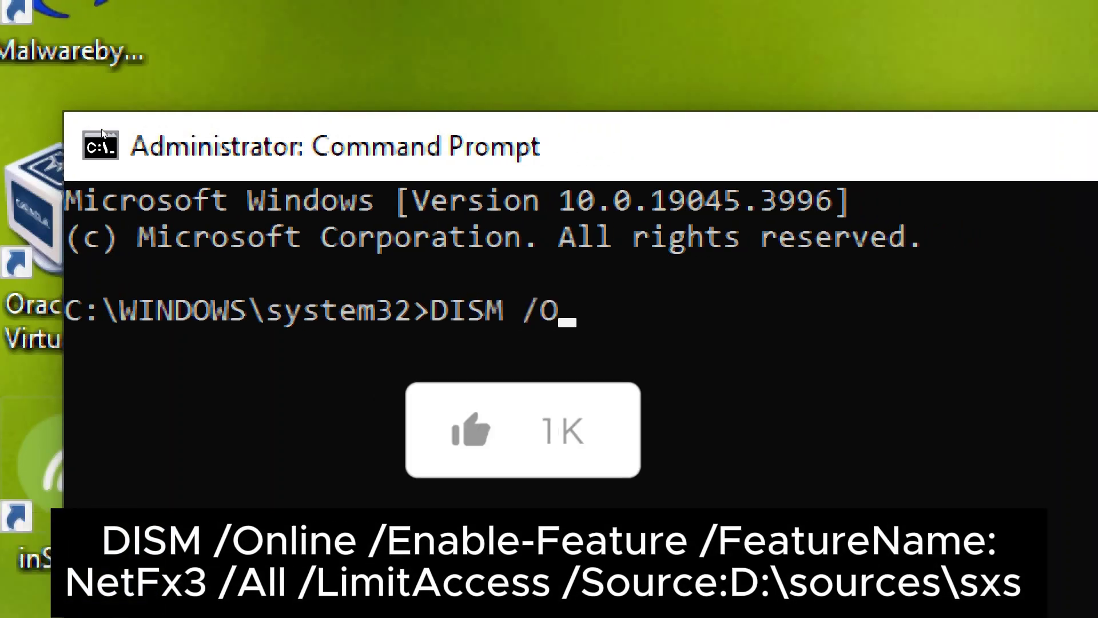
{"action": "type", "text": "n"}
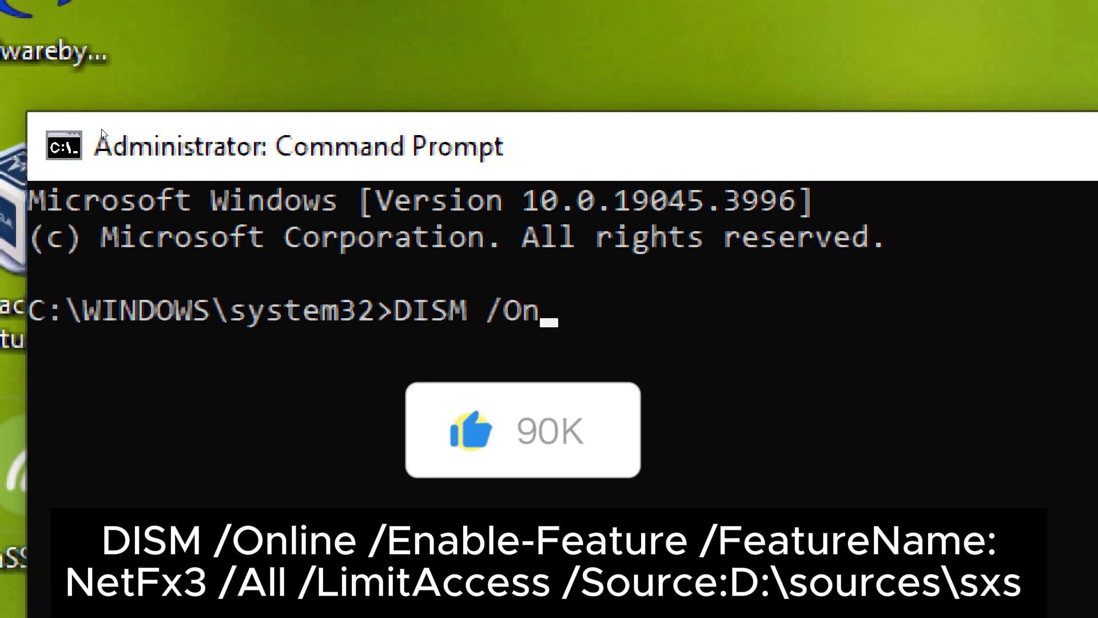
{"action": "type", "text": "line"}
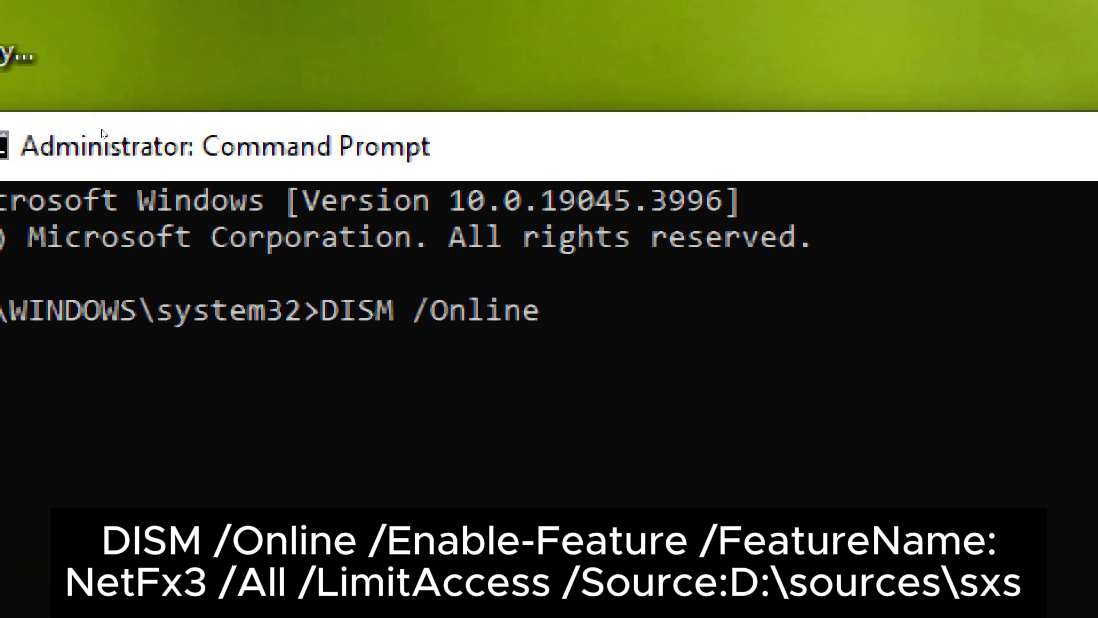
{"action": "type", "text": " /"}
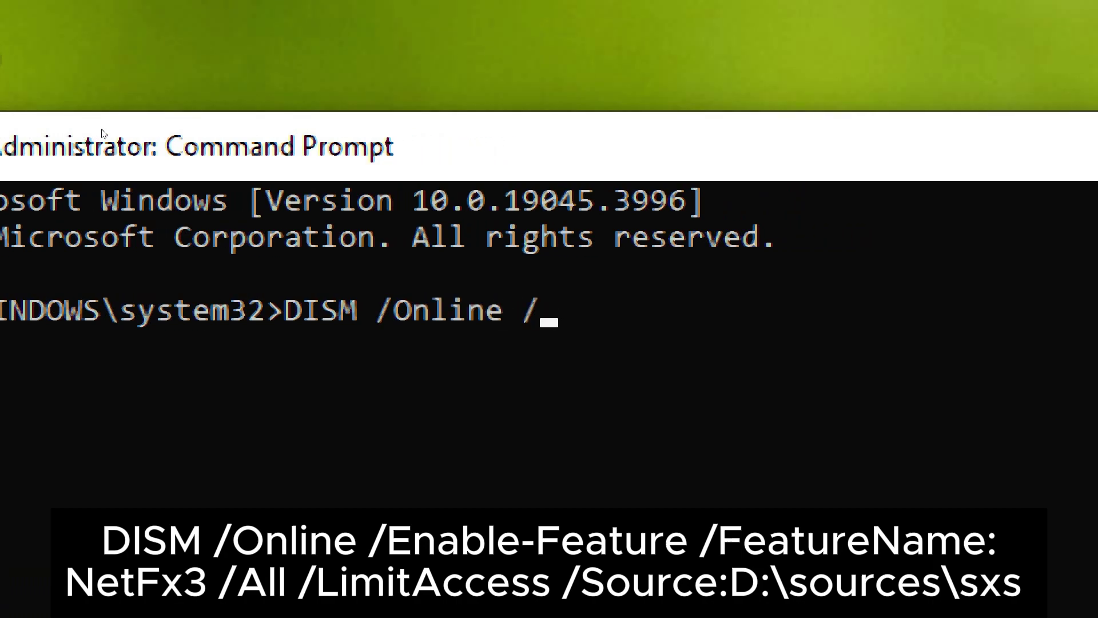
{"action": "type", "text": "Enable"}
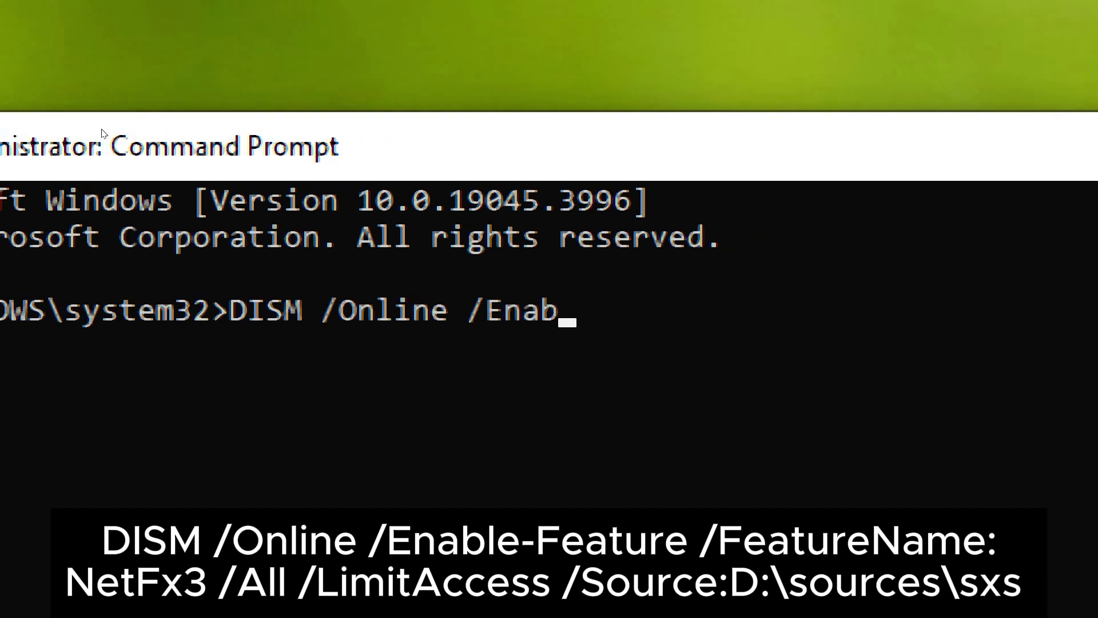
{"action": "type", "text": "-Featur"}
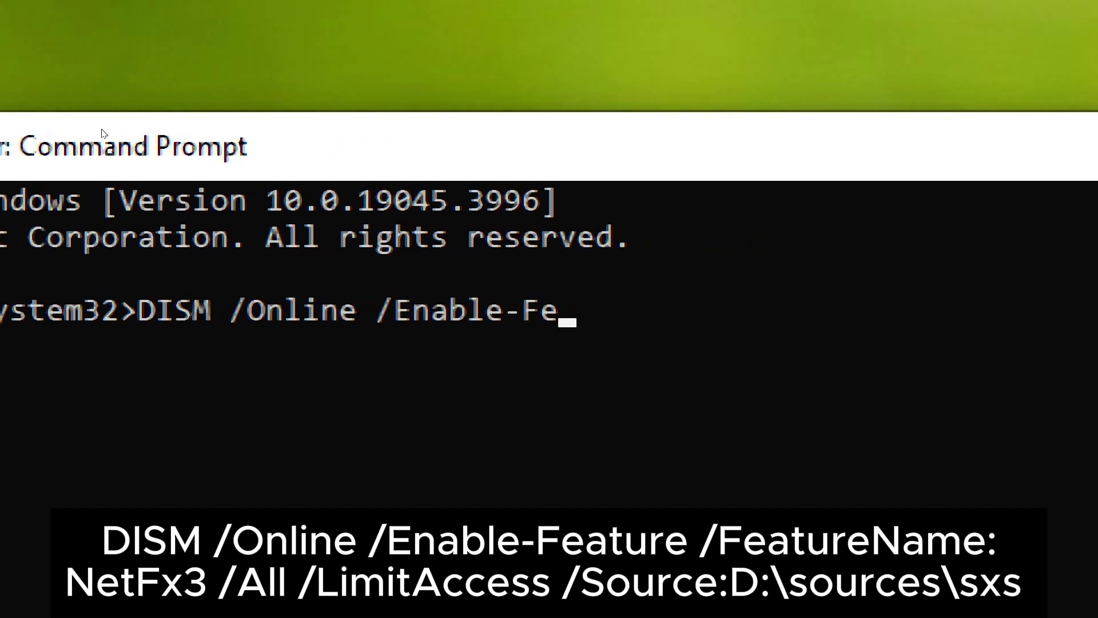
{"action": "type", "text": "e"}
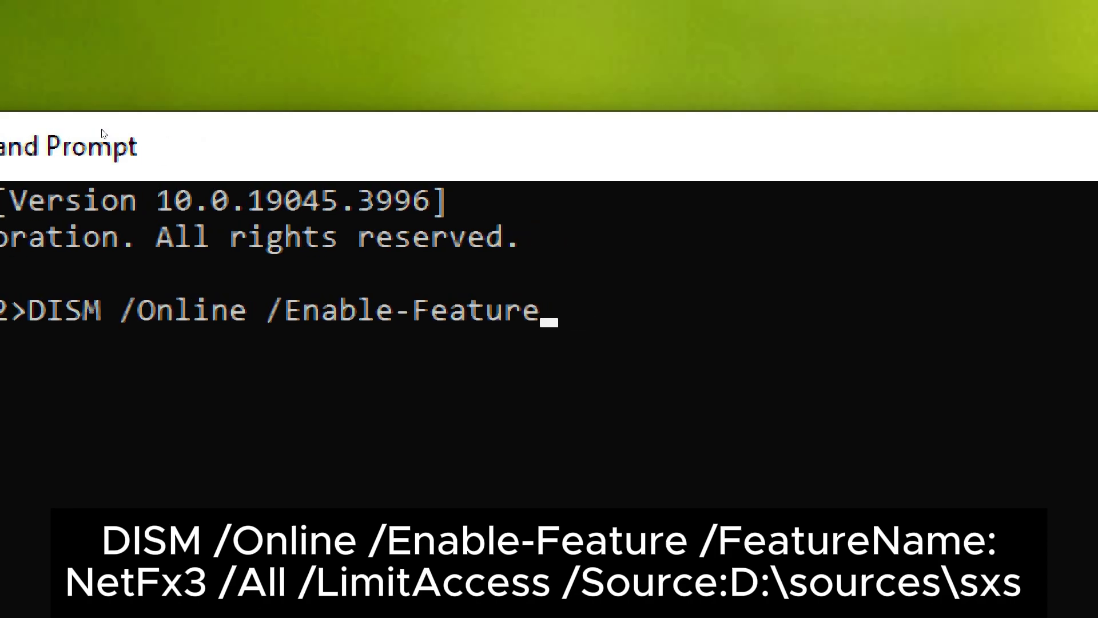
{"action": "type", "text": " /"}
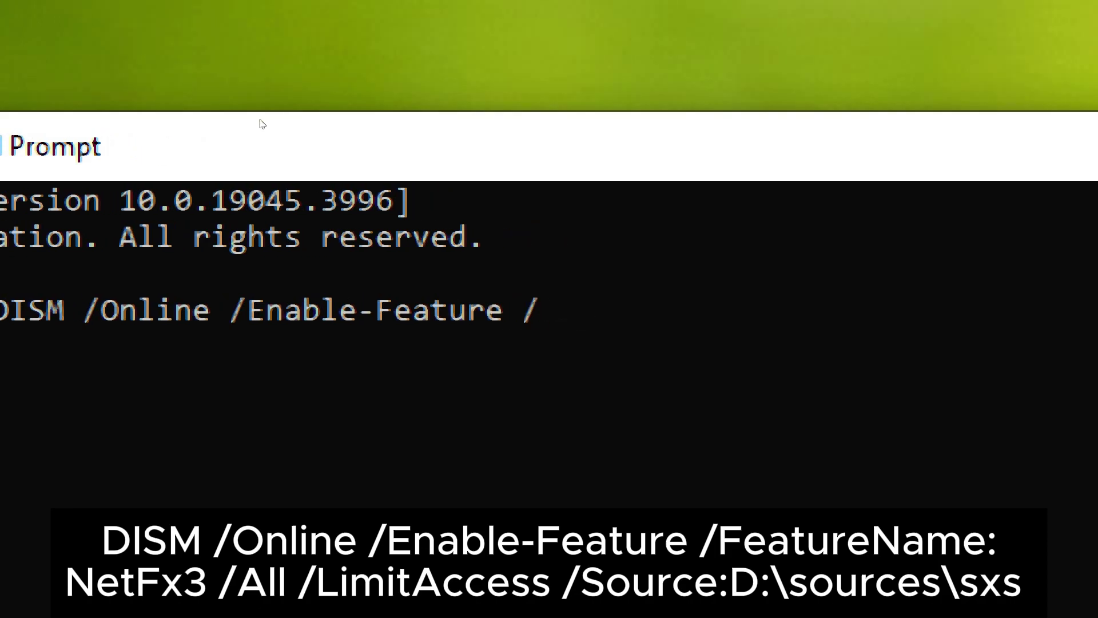
{"action": "type", "text": "Feat"}
{"action": "type", "text": "ureN"}
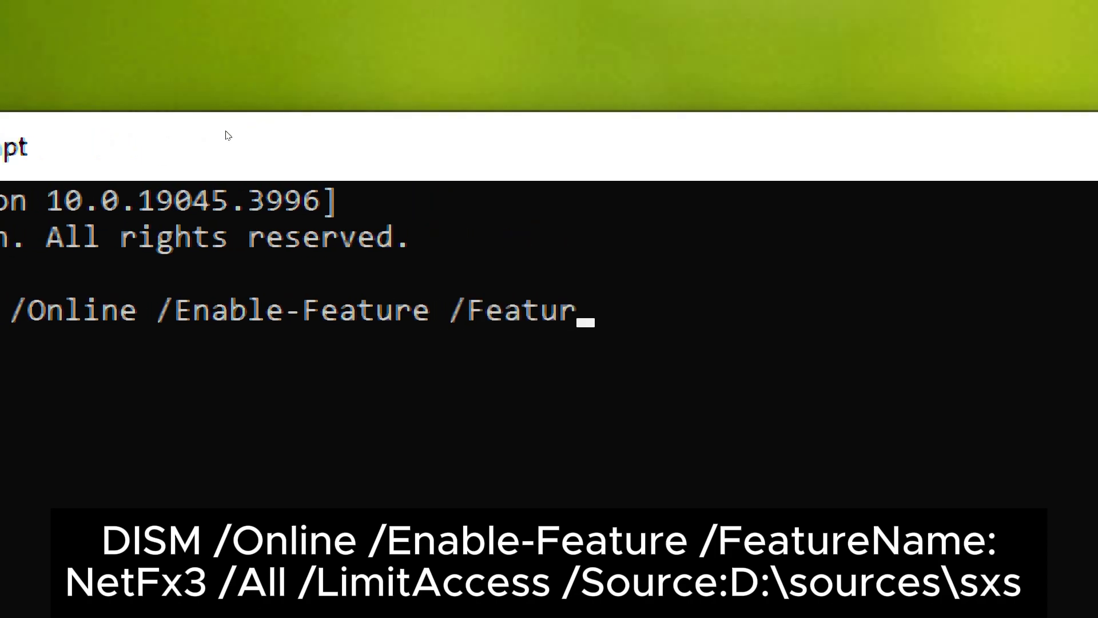
{"action": "type", "text": "ame"}
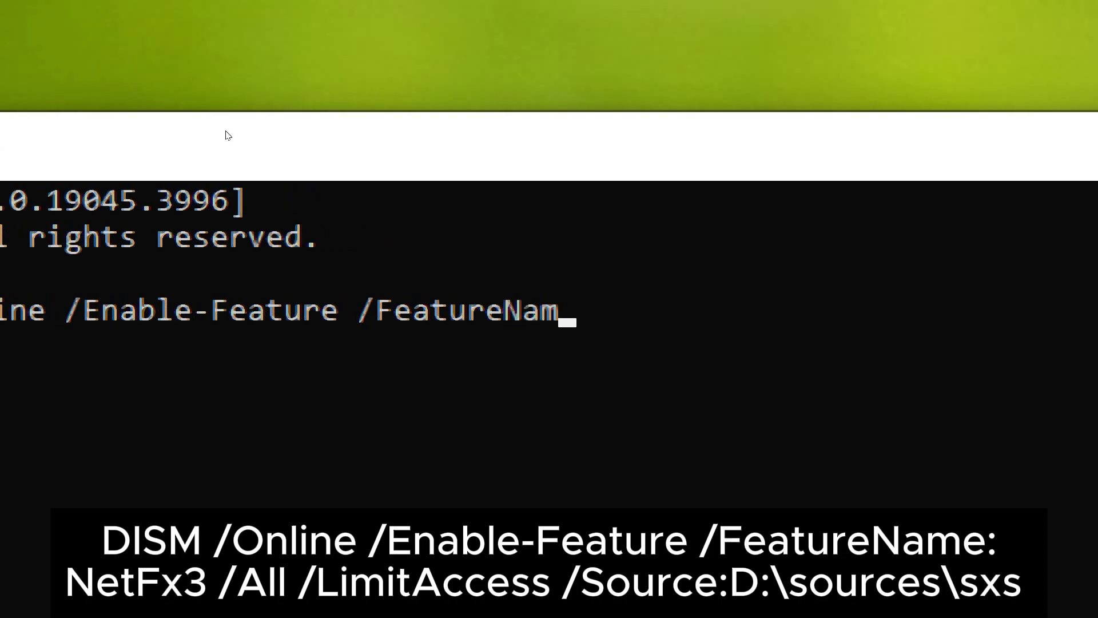
{"action": "type", "text": ":N"}
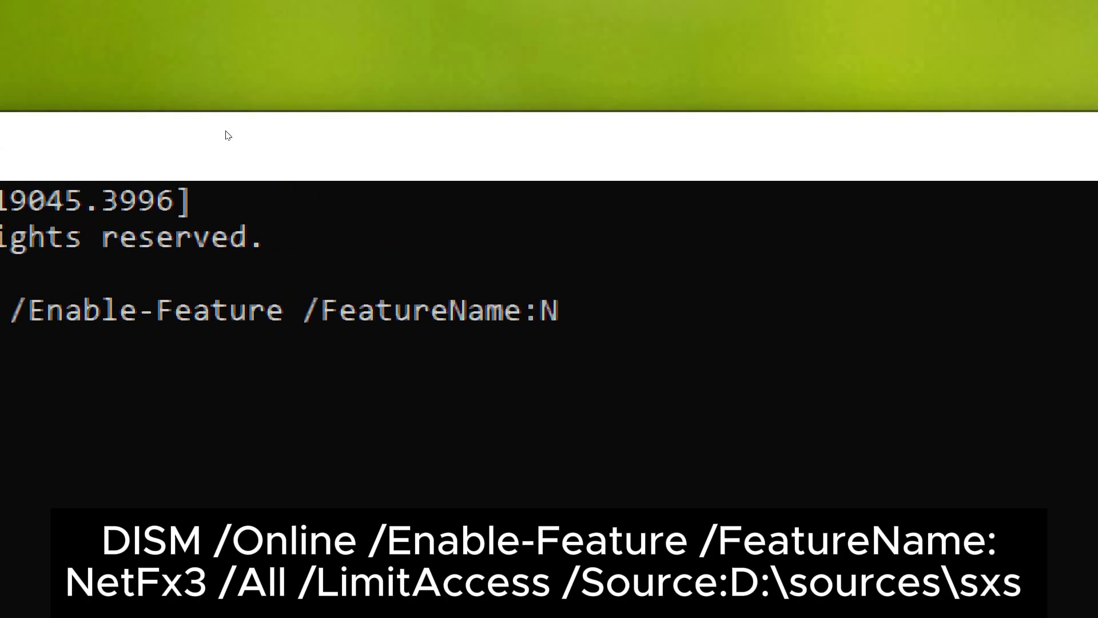
{"action": "type", "text": "etFx3 "}
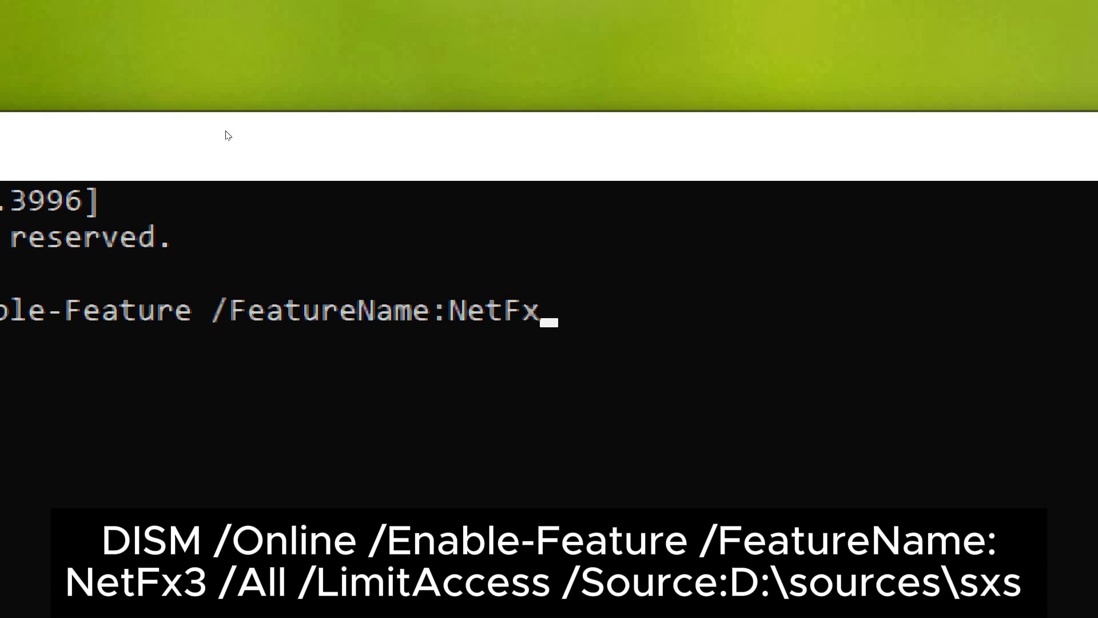
{"action": "type", "text": "/All"}
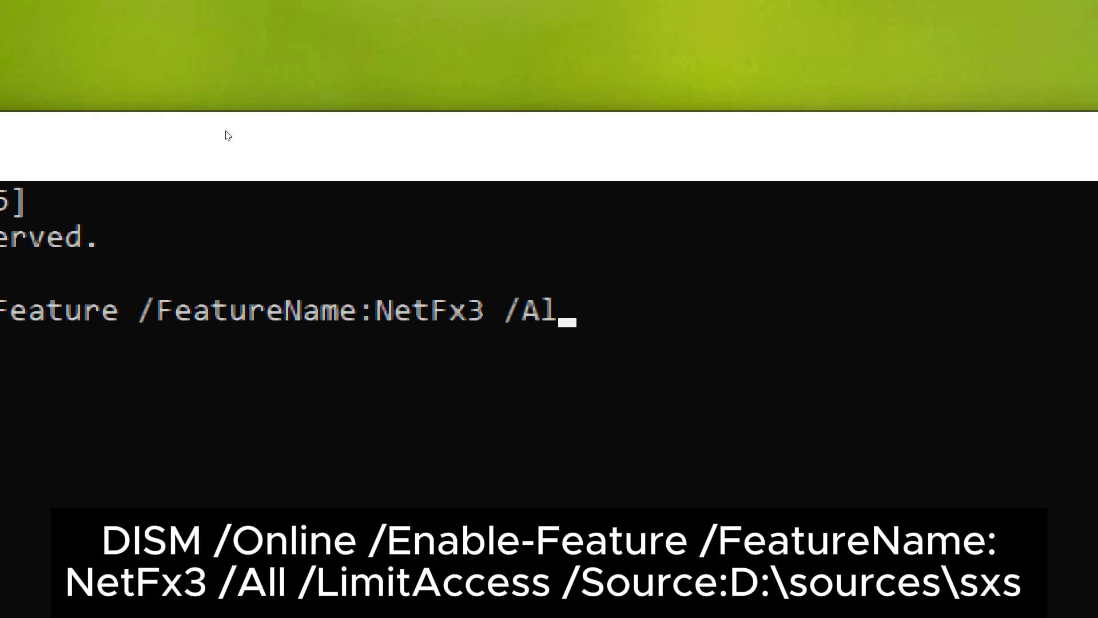
{"action": "type", "text": "/LimitAccess /"}
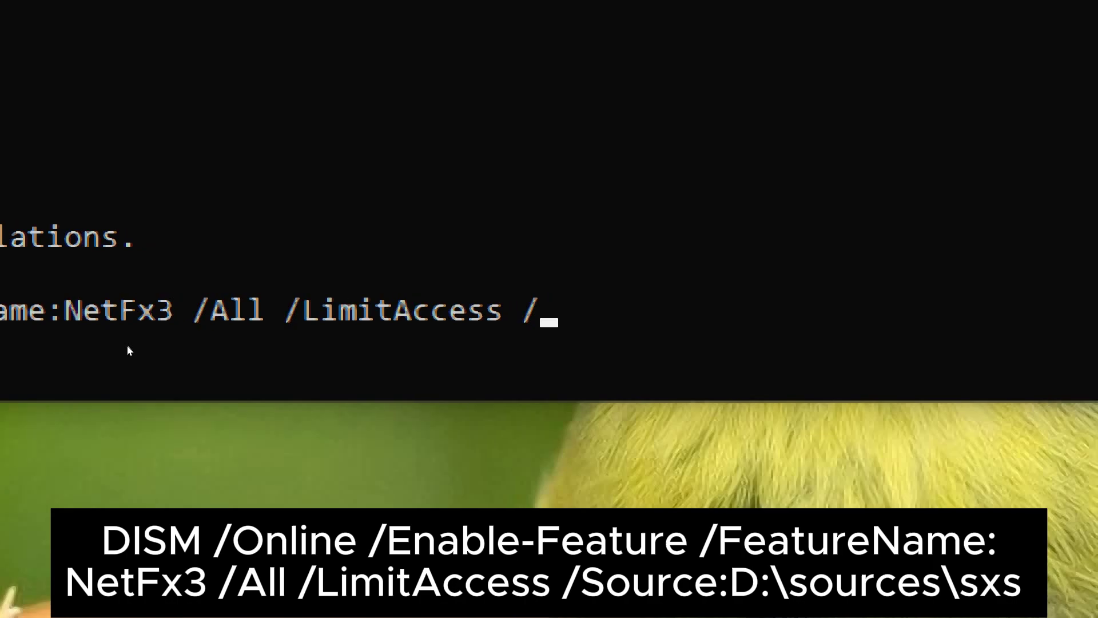
{"action": "type", "text": "Source"}
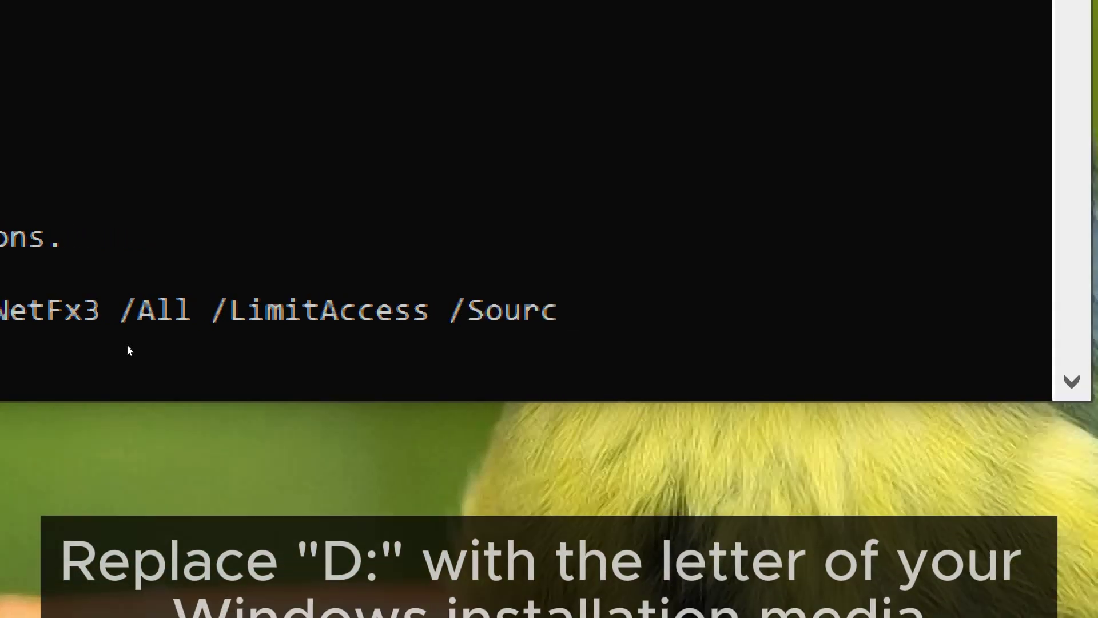
{"action": "type", "text": ":F:\\"}
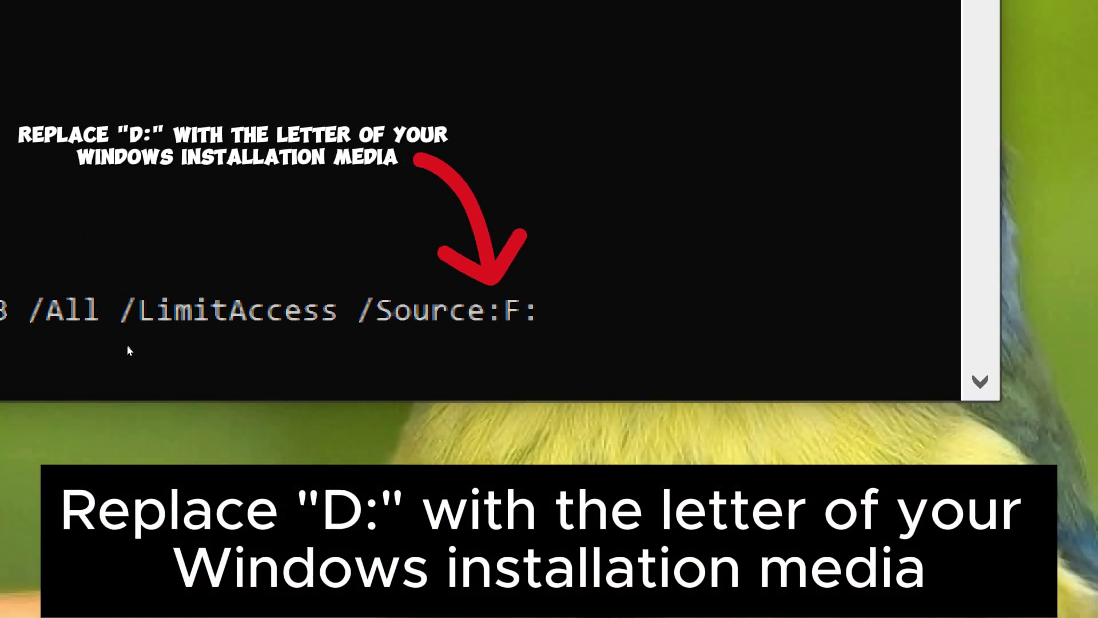
{"action": "type", "text": "source"}
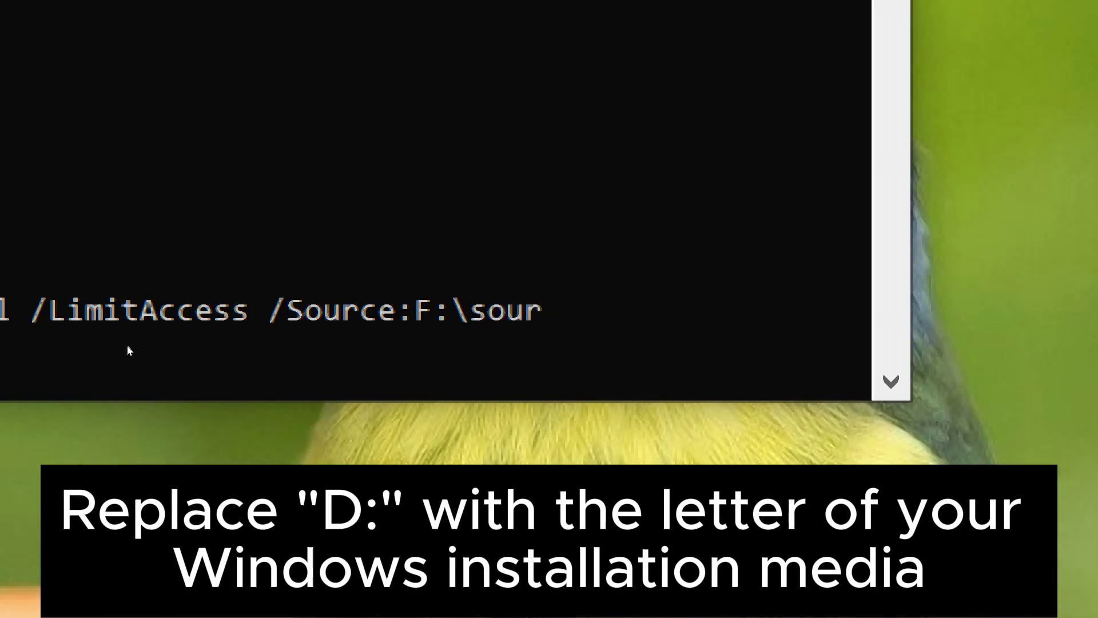
{"action": "type", "text": "s\\"}
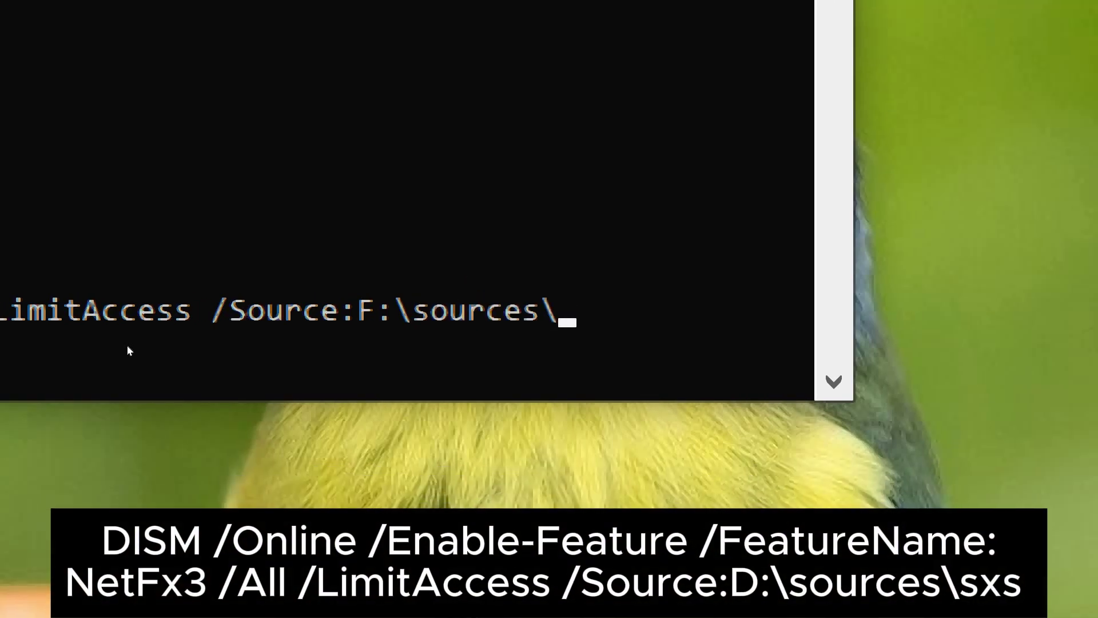
{"action": "type", "text": "s"}
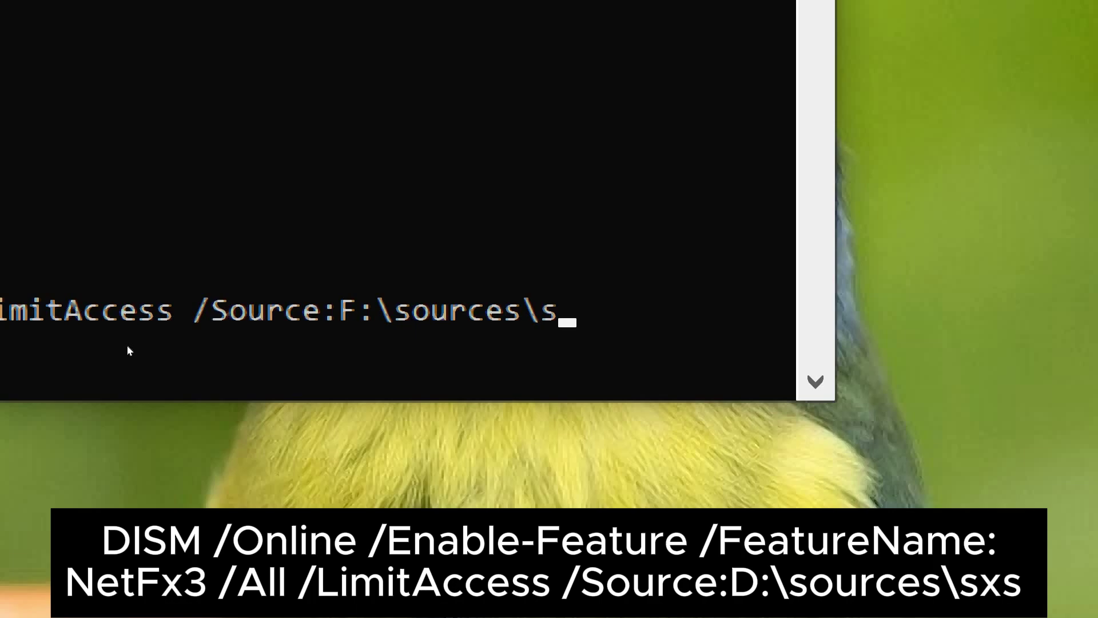
{"action": "type", "text": "xs"}
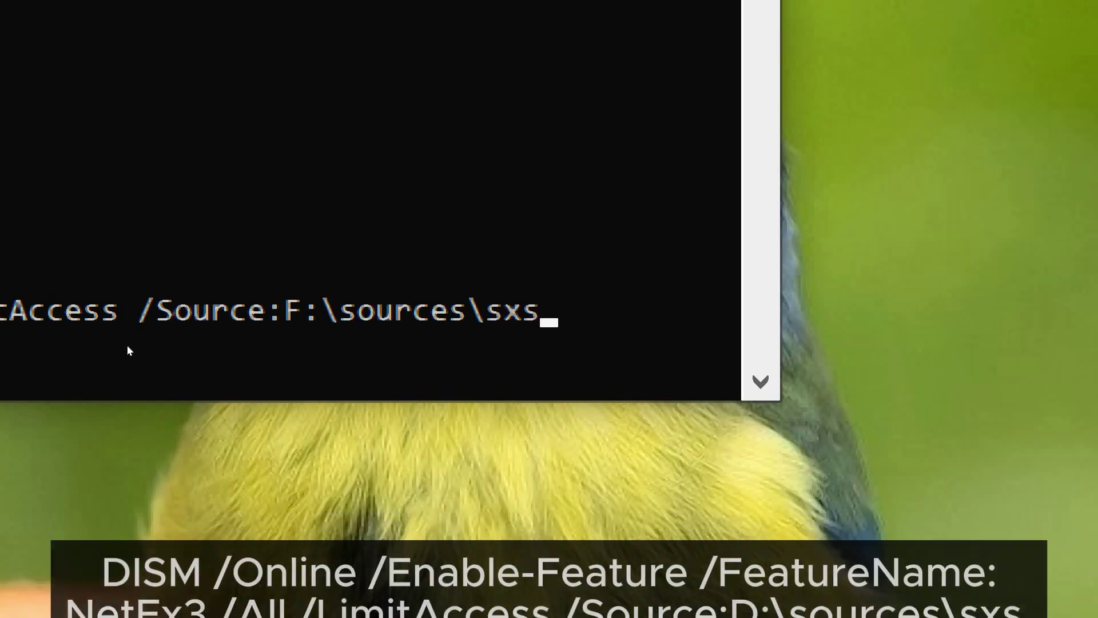
Step: Run the DISM command enabling NetFx3 until it completes at 100.0% successfully
{"action": "key", "text": "Return"}
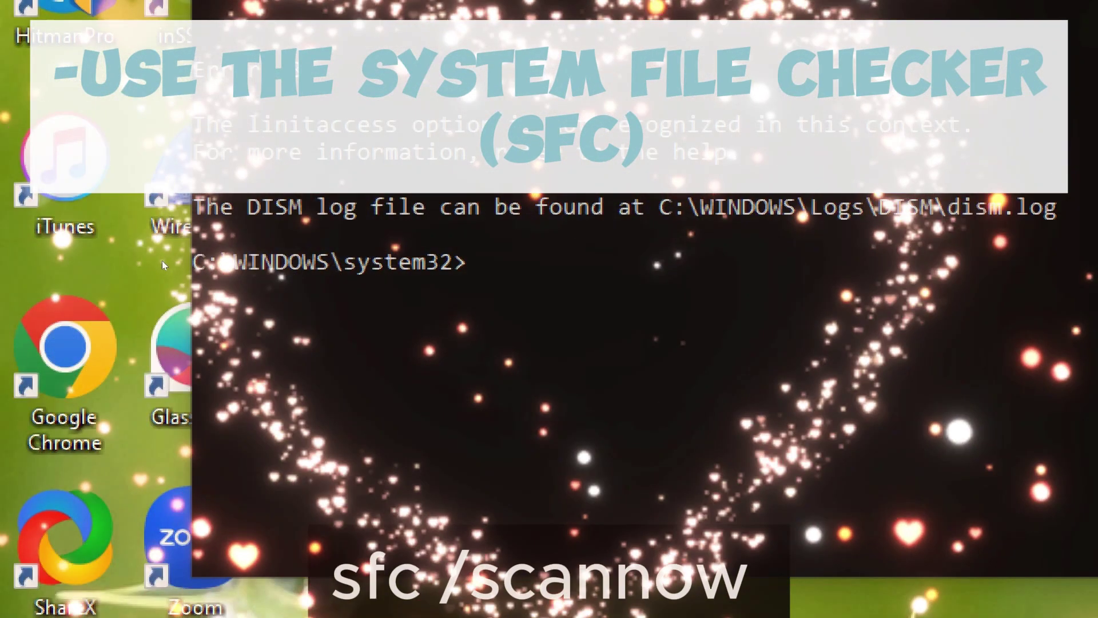
Step: Enter 'sfc /scannow' at the Command Prompt to start the system file scan
{"action": "type", "text": "sfc"}
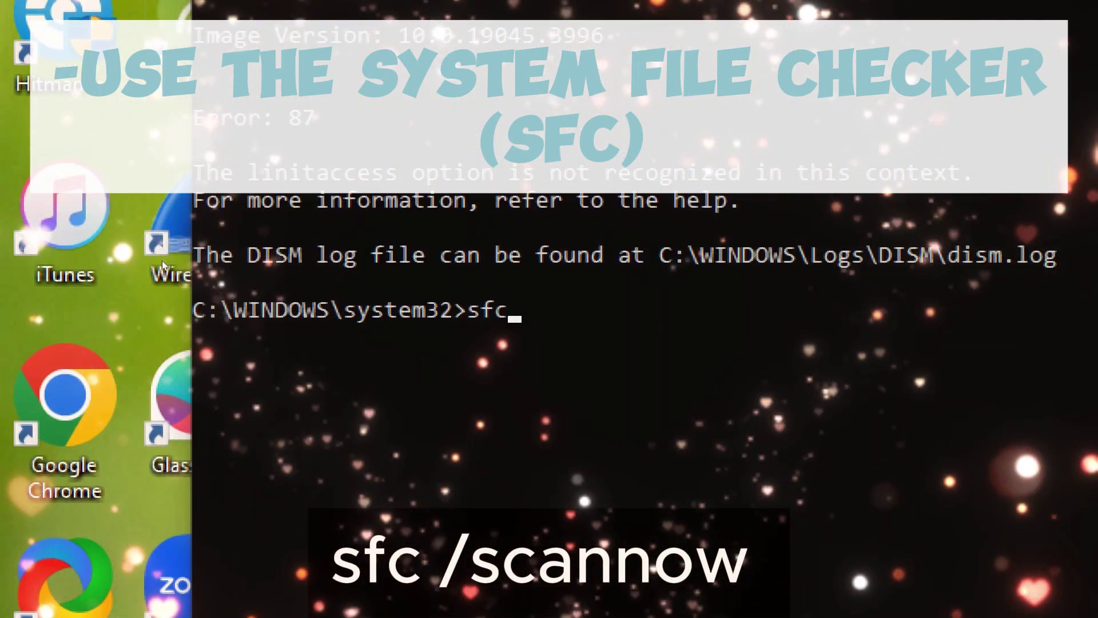
{"action": "type", "text": " /scann"}
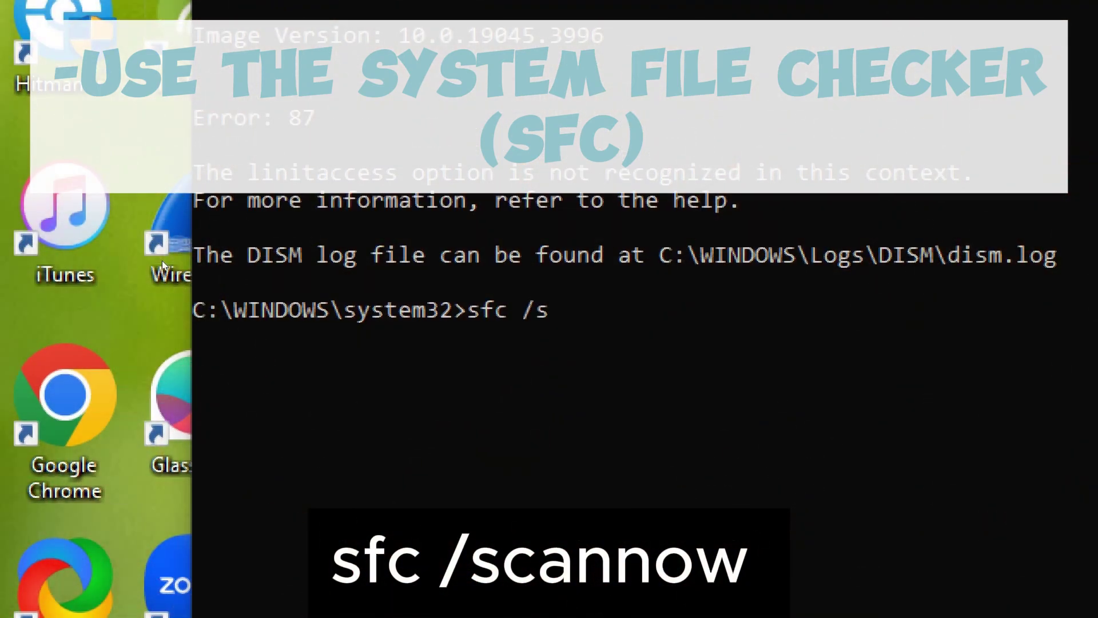
{"action": "type", "text": "ow"}
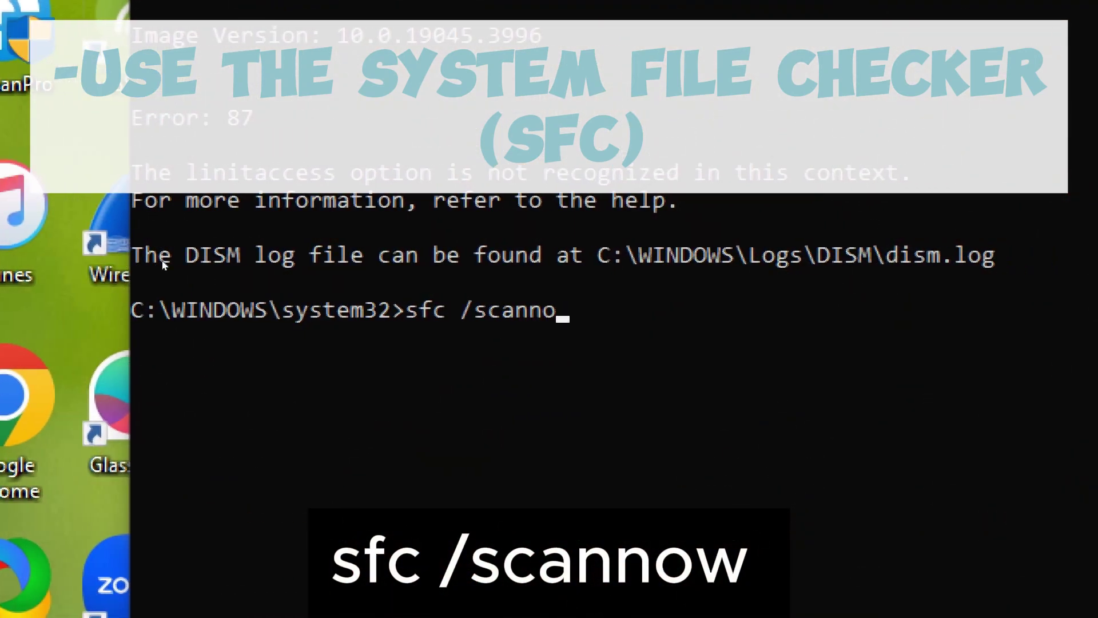